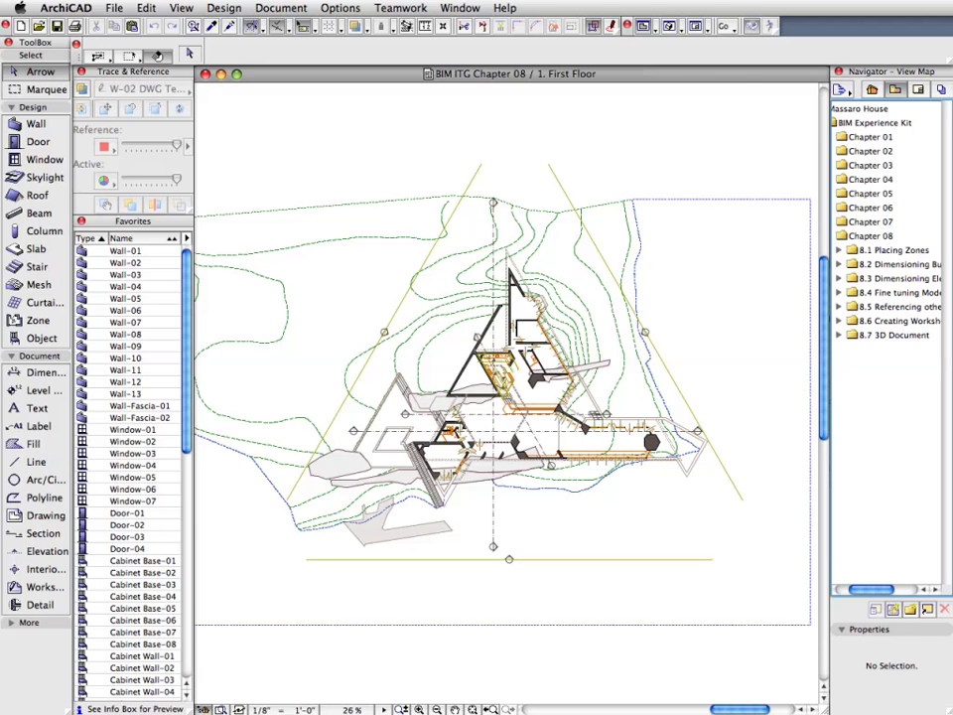
Step: Open the 8.7.1 Floor Plan view from the Navigator's 8.7 3D Document folder
{"action": "left_click", "coordinate": [839, 335]}
{"action": "left_click", "coordinate": [901, 350]}
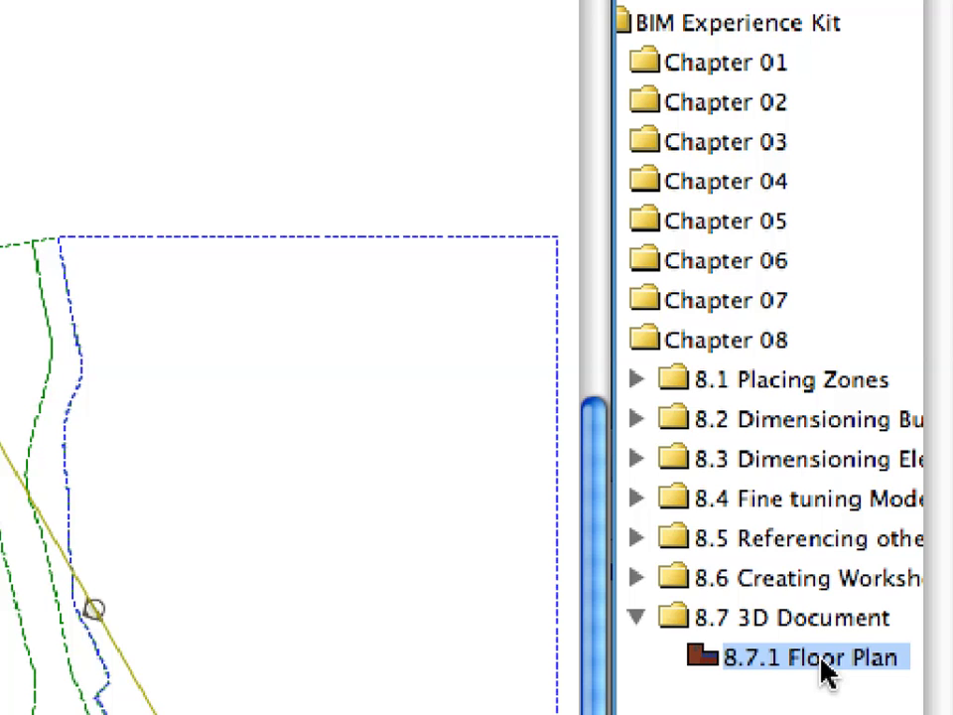
{"action": "double_click", "coordinate": [846, 666]}
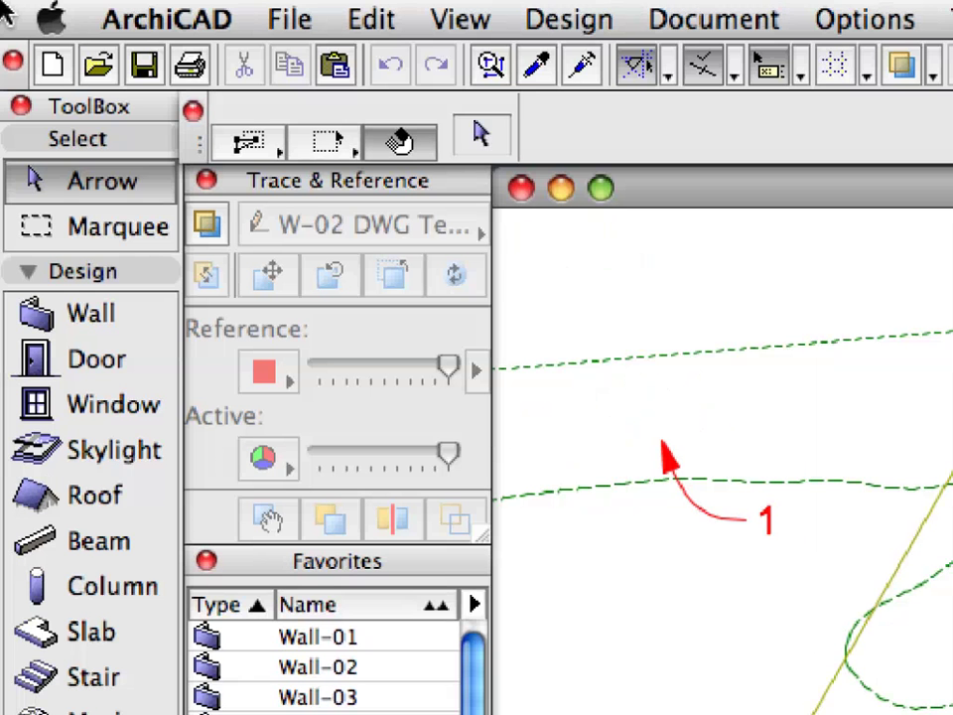
Step: Draw an All Floors marquee around the house, from marker 1 to marker 2
{"action": "left_click", "coordinate": [159, 236]}
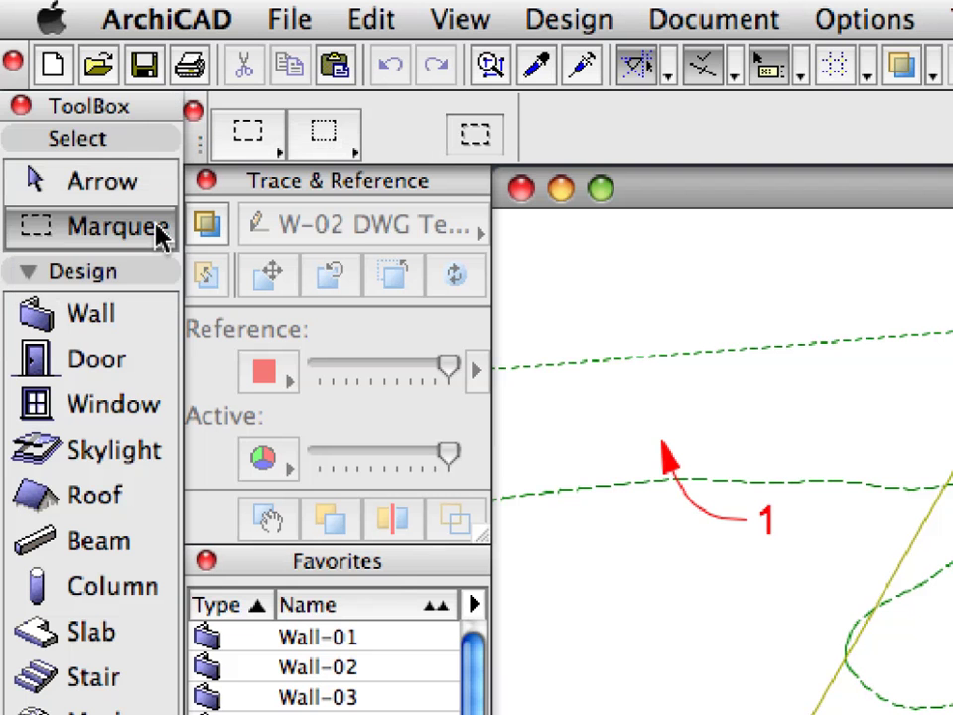
{"action": "left_click", "coordinate": [268, 152]}
{"action": "left_click", "coordinate": [335, 143]}
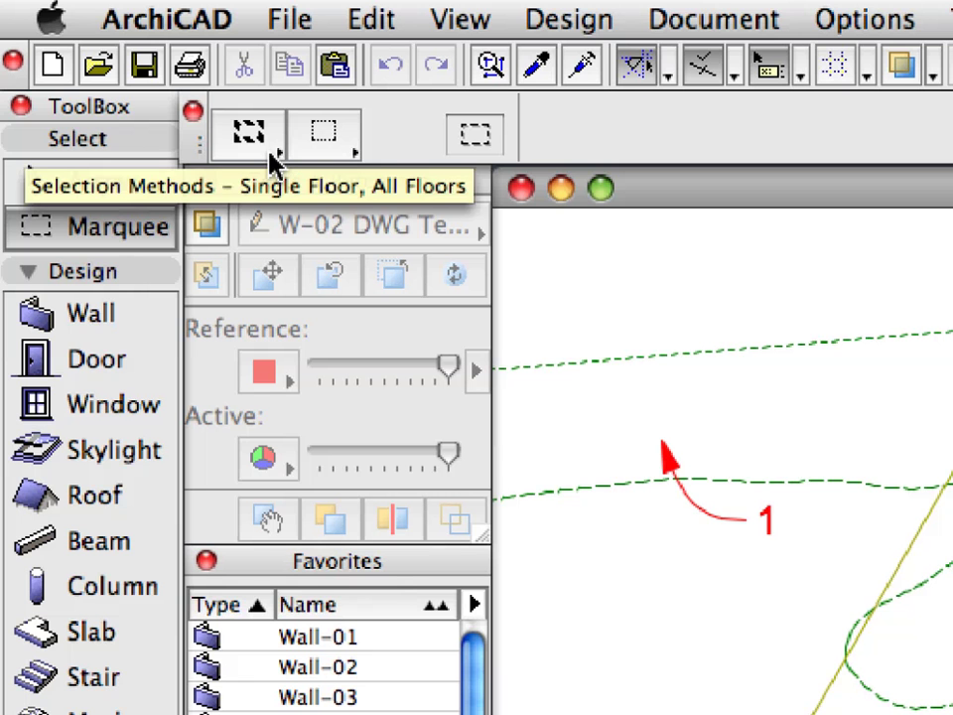
{"action": "left_click", "coordinate": [660, 442]}
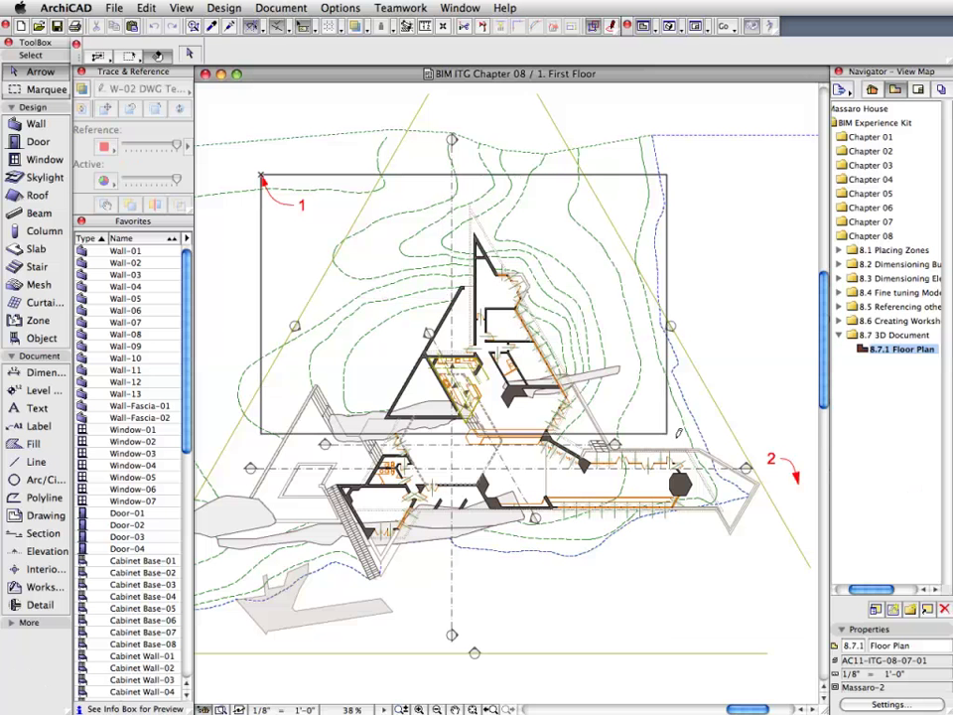
{"action": "left_click", "coordinate": [799, 483]}
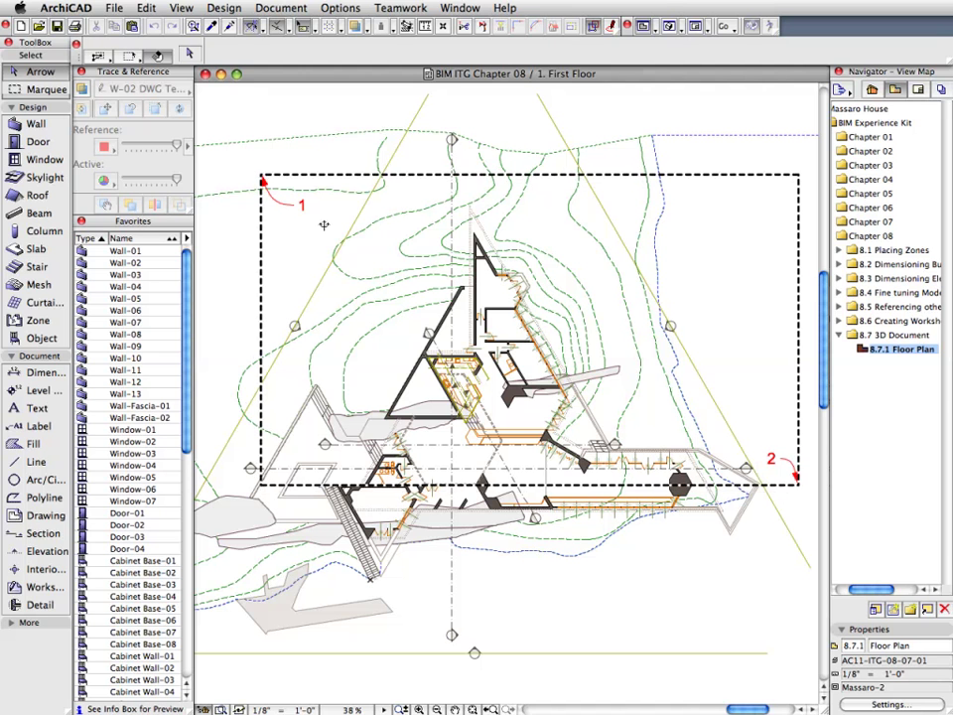
Step: Show the marquee area in 3D with Show Selection/Marquee in 3D
{"action": "right_click", "coordinate": [275, 232]}
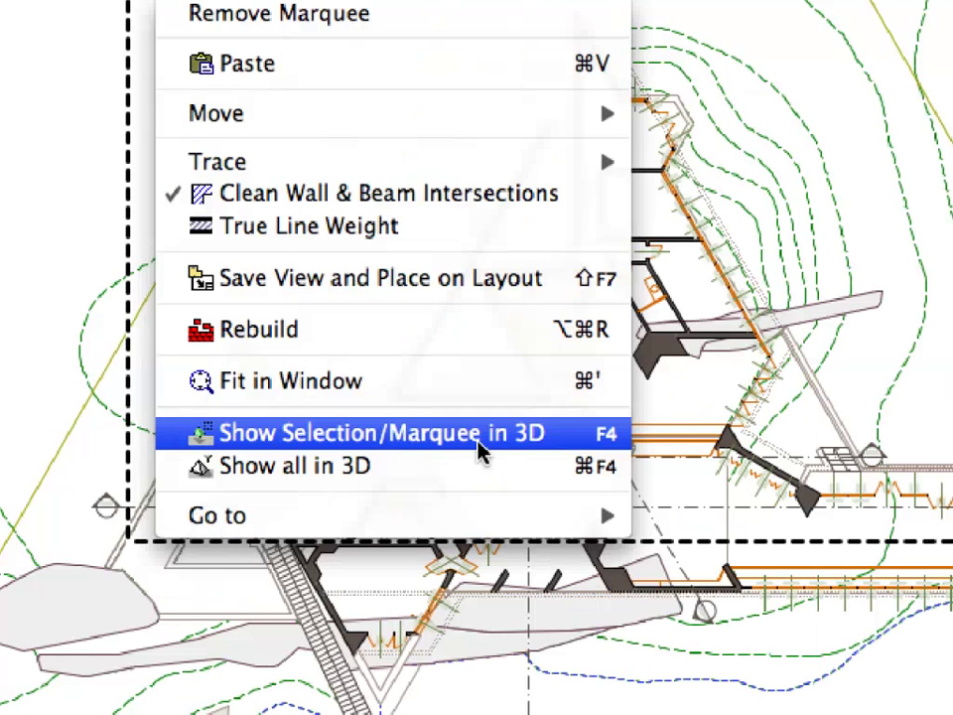
{"action": "left_click", "coordinate": [575, 437]}
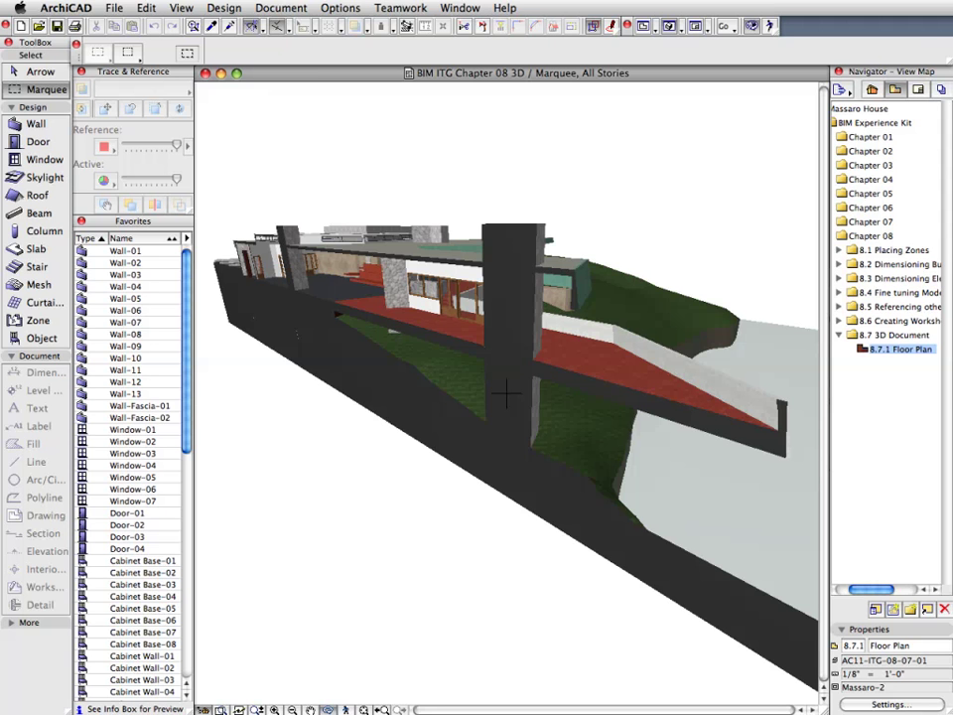
Step: Capture the 3D window as 3D document ID 8.7, named '3D Section Document'
{"action": "right_click", "coordinate": [282, 134]}
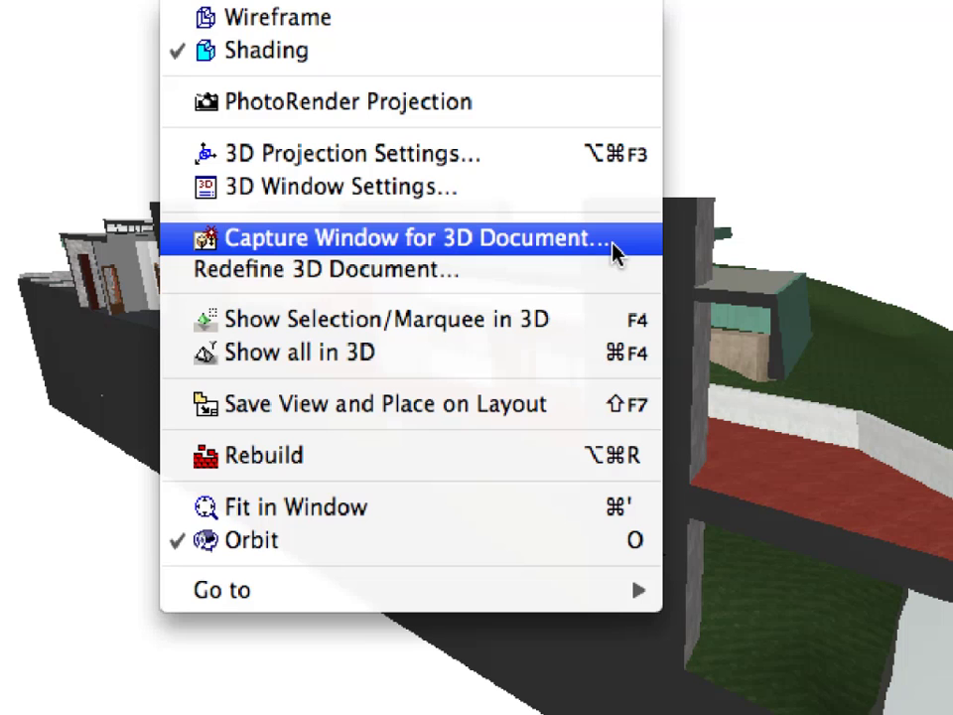
{"action": "left_click", "coordinate": [612, 253]}
{"action": "double_click", "coordinate": [177, 183]}
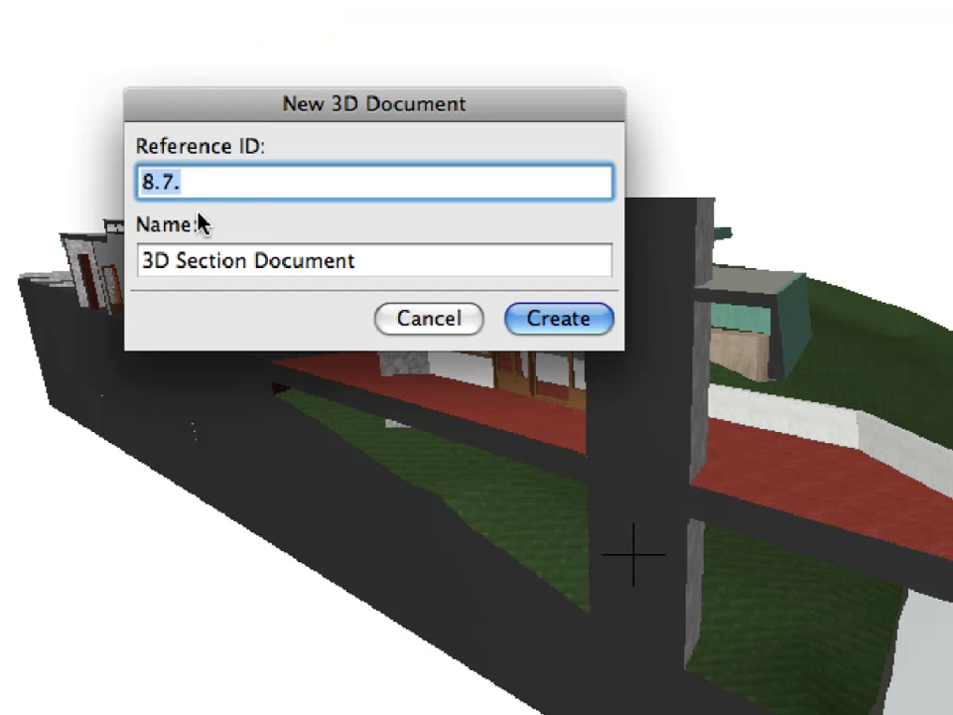
{"action": "left_click_drag", "start_coordinate": [369, 262], "coordinate": [136, 277]}
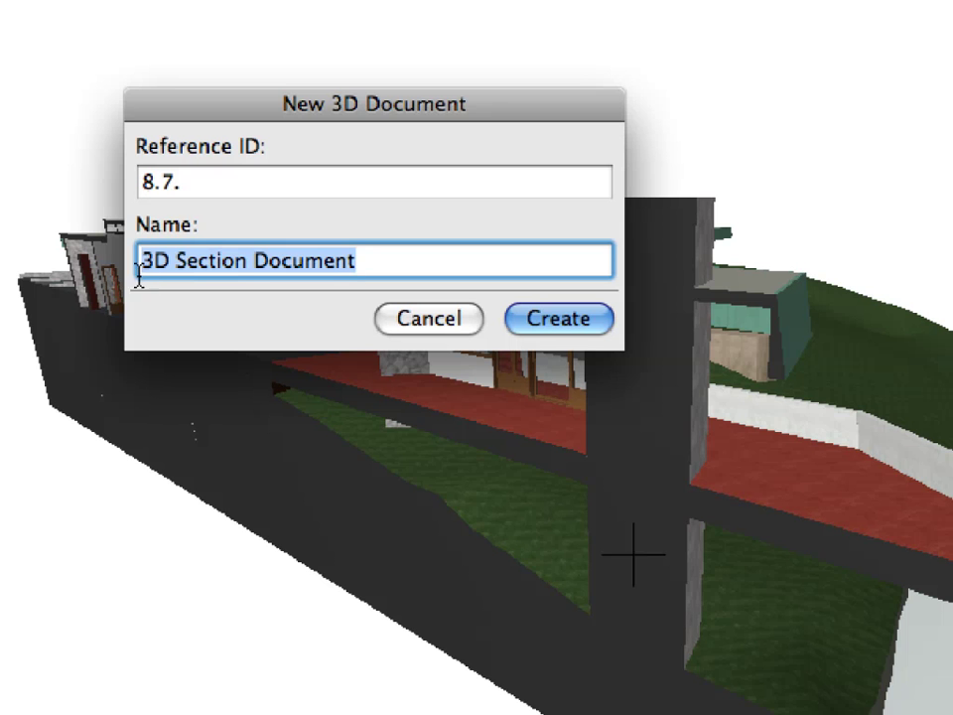
{"action": "left_click", "coordinate": [516, 323]}
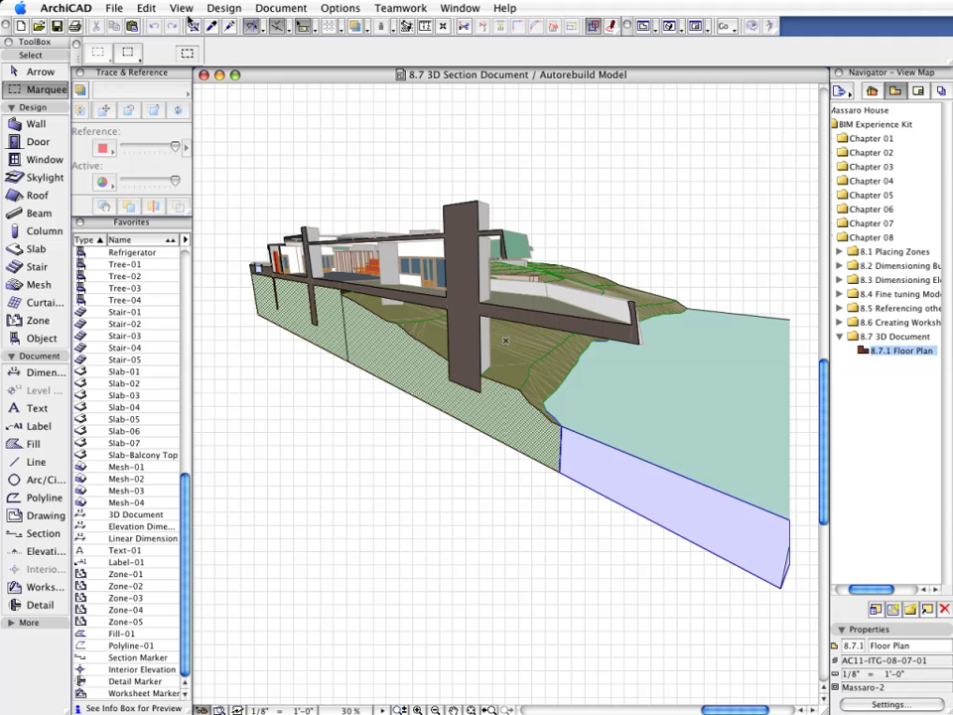
Step: Turn off Grid Display for the 3D Section Document window
{"action": "left_click", "coordinate": [184, 9]}
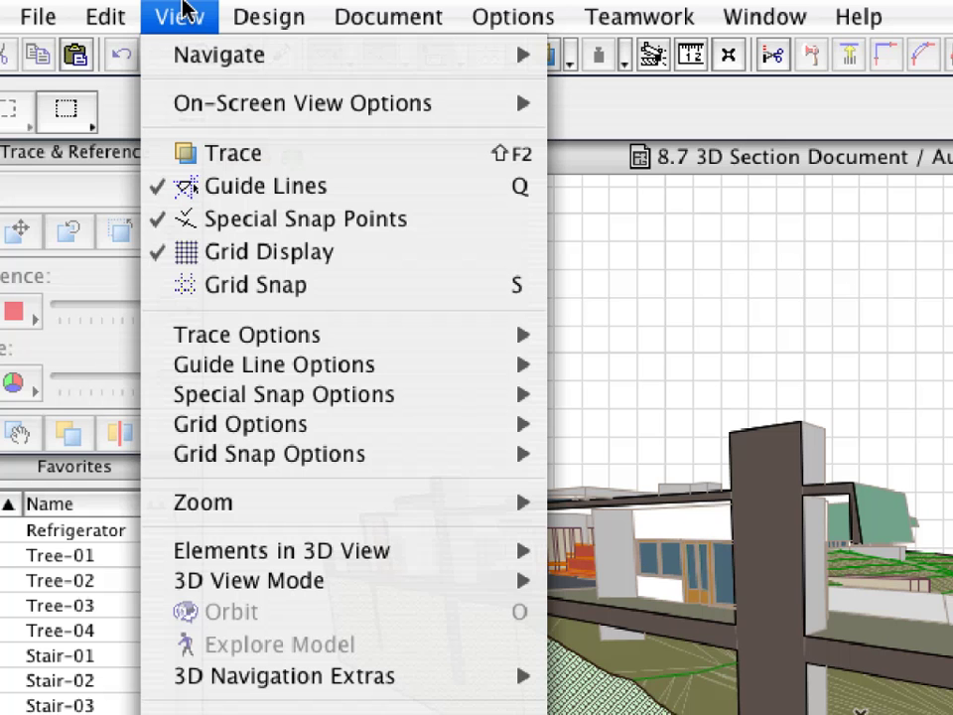
{"action": "left_click", "coordinate": [353, 256]}
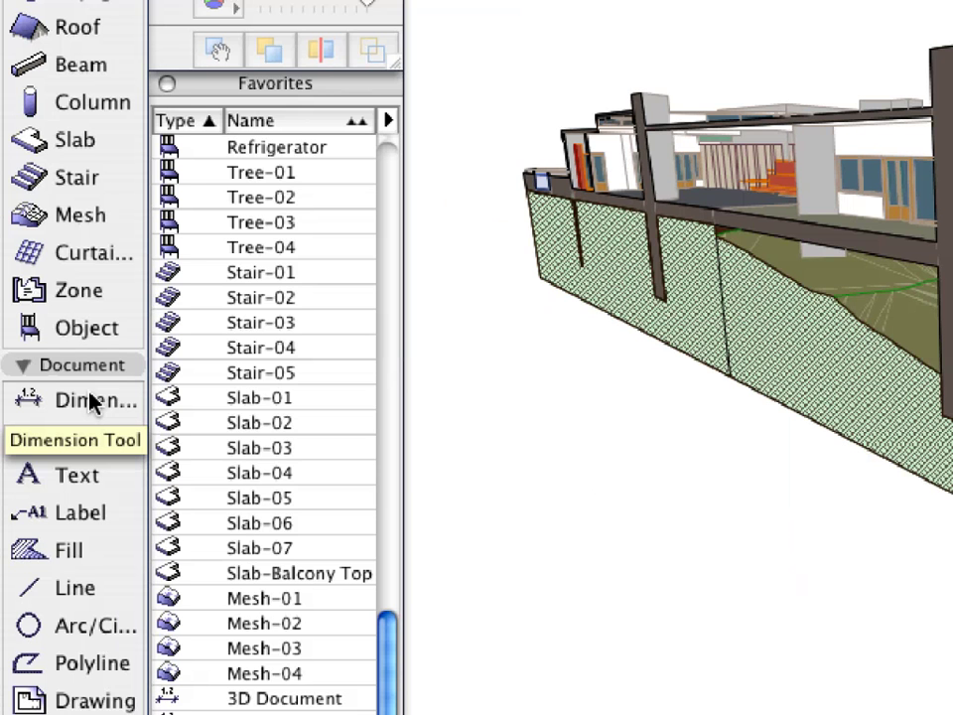
Step: Load the 3D Document dimension favourite and choose its dimension method
{"action": "left_click", "coordinate": [43, 373]}
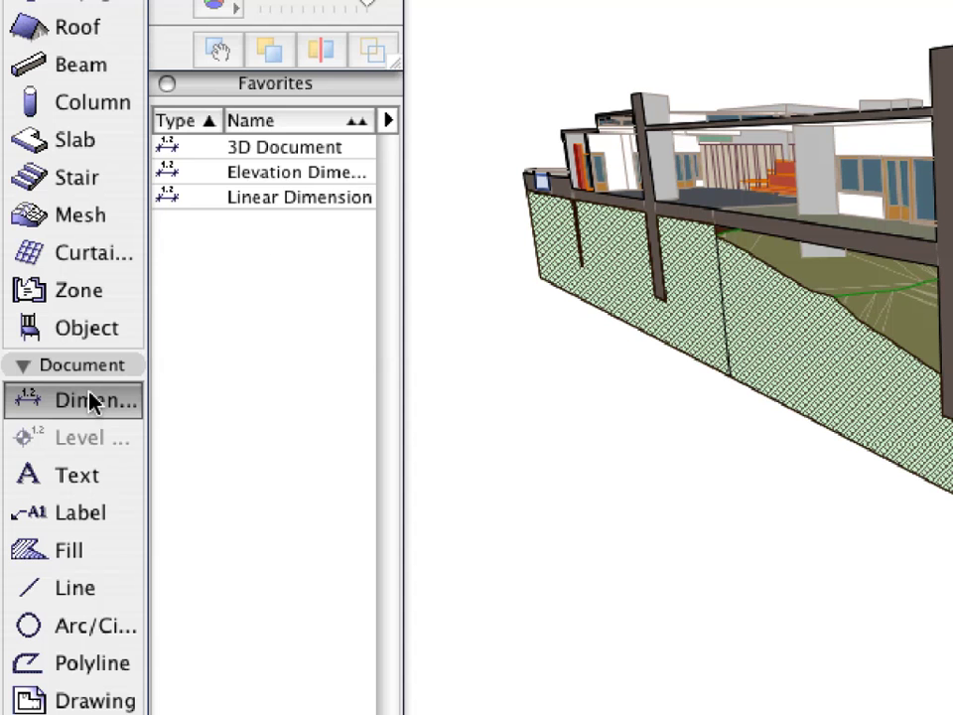
{"action": "left_click", "coordinate": [308, 149]}
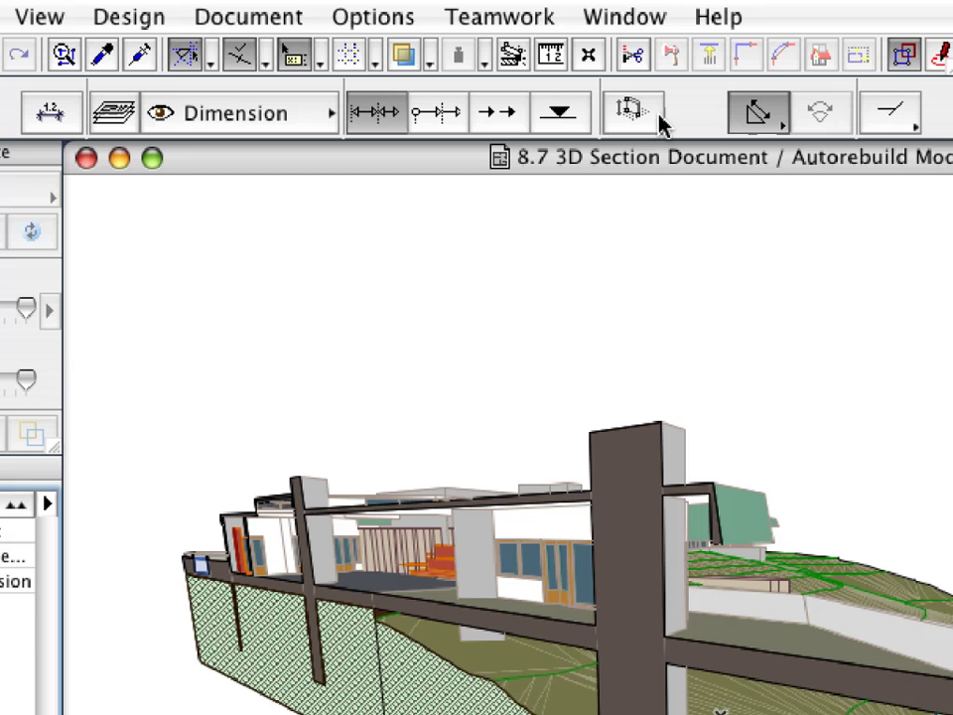
{"action": "left_click", "coordinate": [661, 119]}
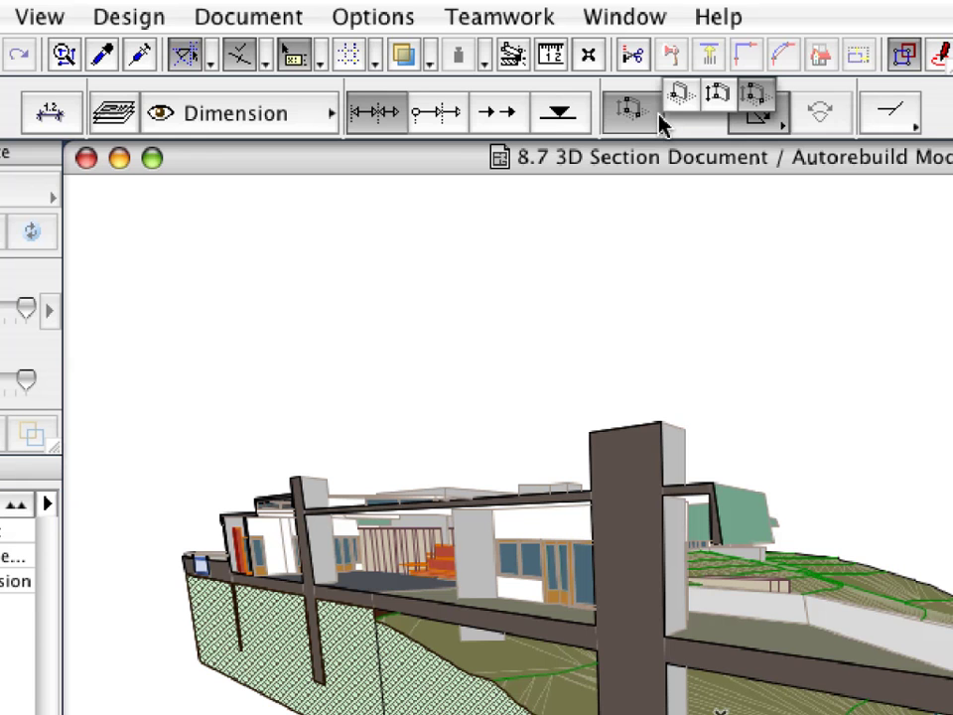
{"action": "left_click", "coordinate": [751, 99]}
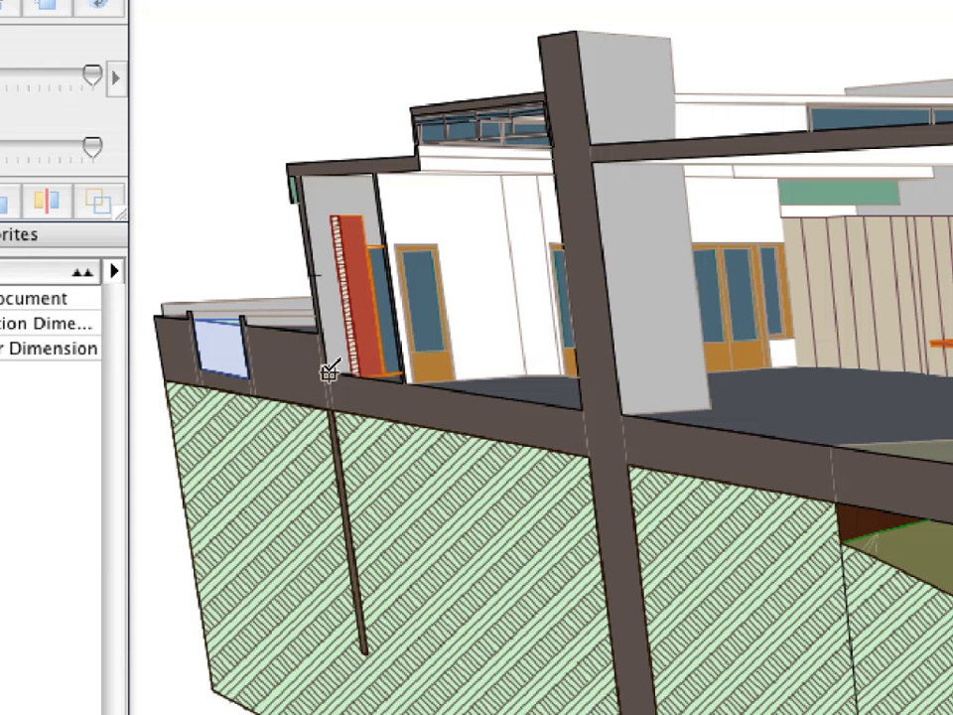
Step: Pick dimension points on the column's base, left and right edges and the slab's end corners
{"action": "left_click", "coordinate": [584, 410]}
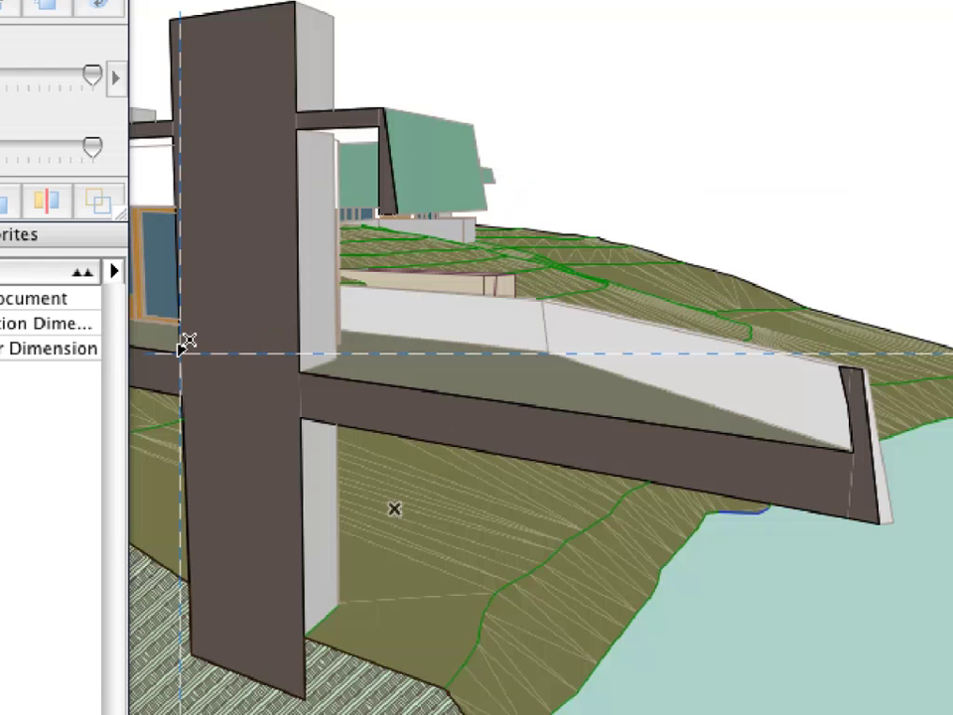
{"action": "left_click", "coordinate": [181, 353]}
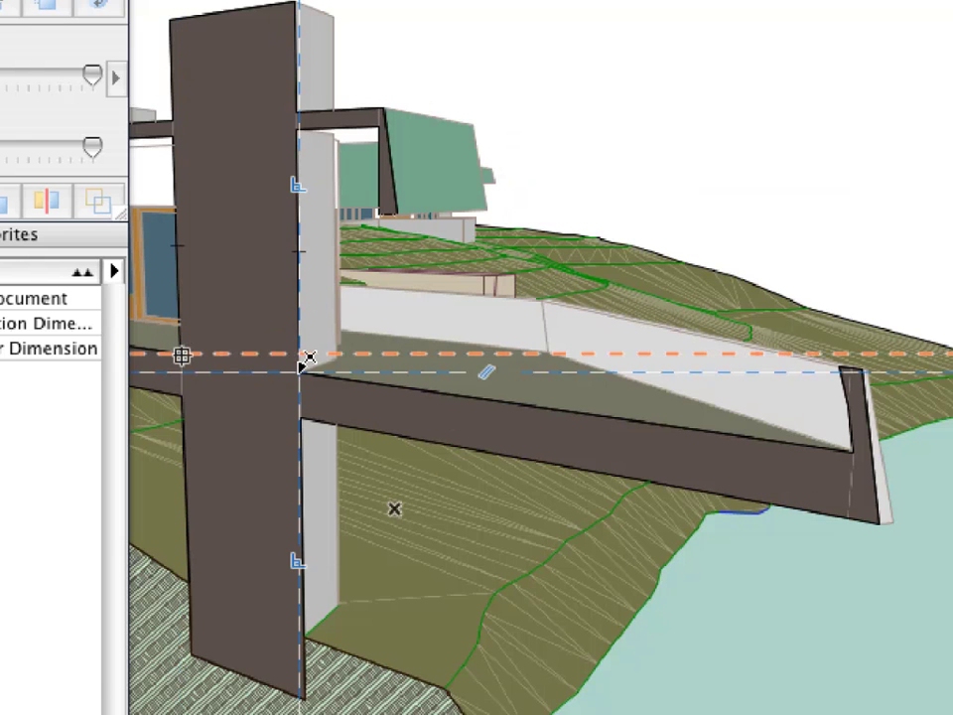
{"action": "left_click", "coordinate": [300, 371]}
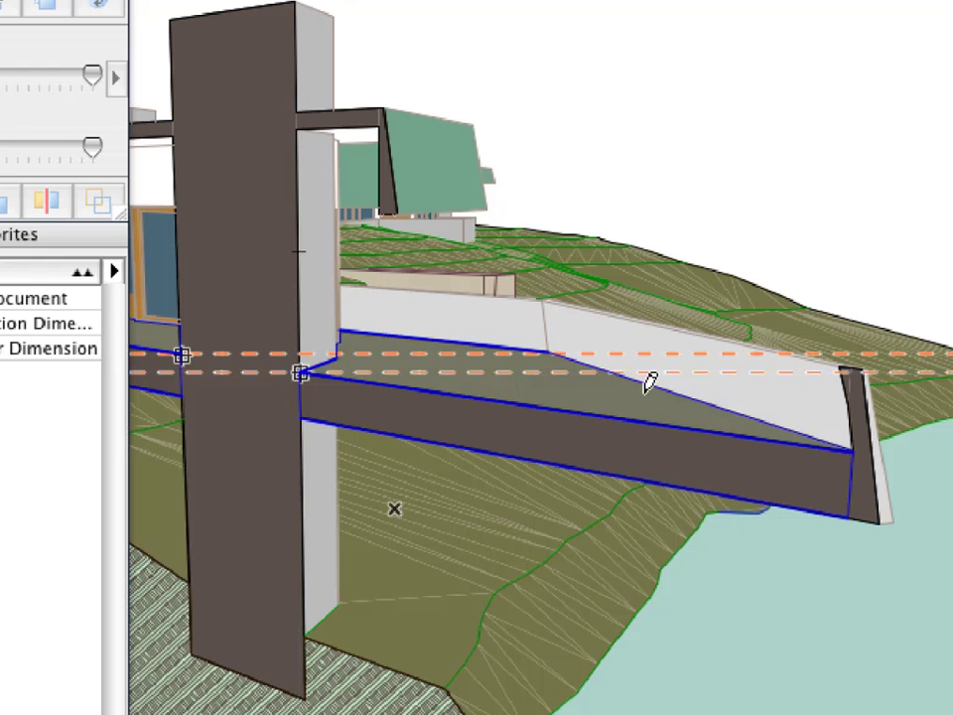
{"action": "left_click", "coordinate": [858, 439]}
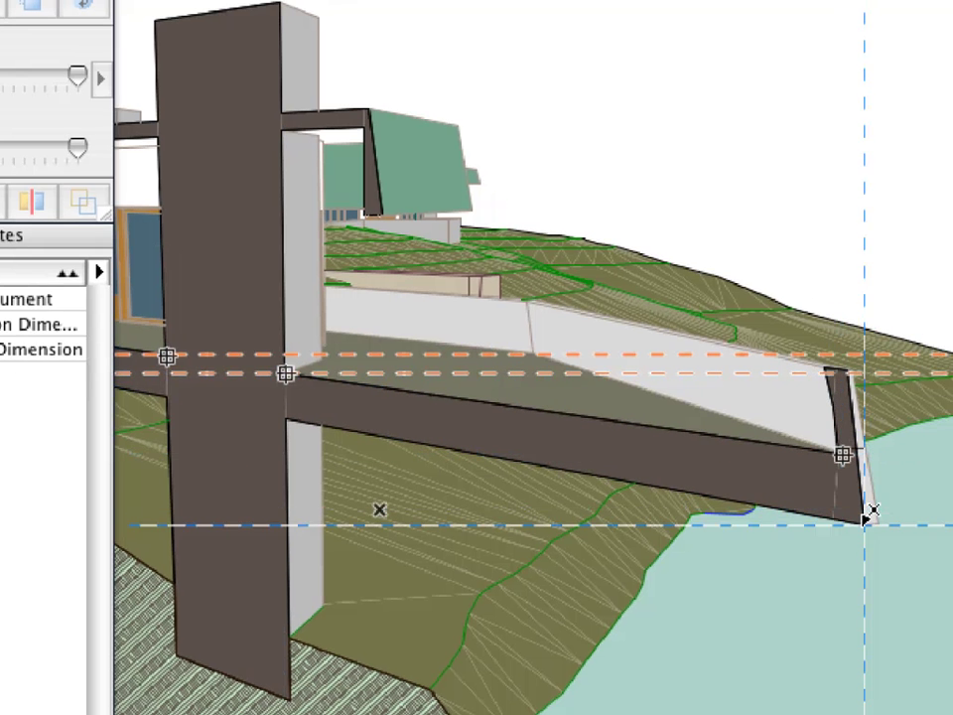
{"action": "left_click", "coordinate": [866, 521]}
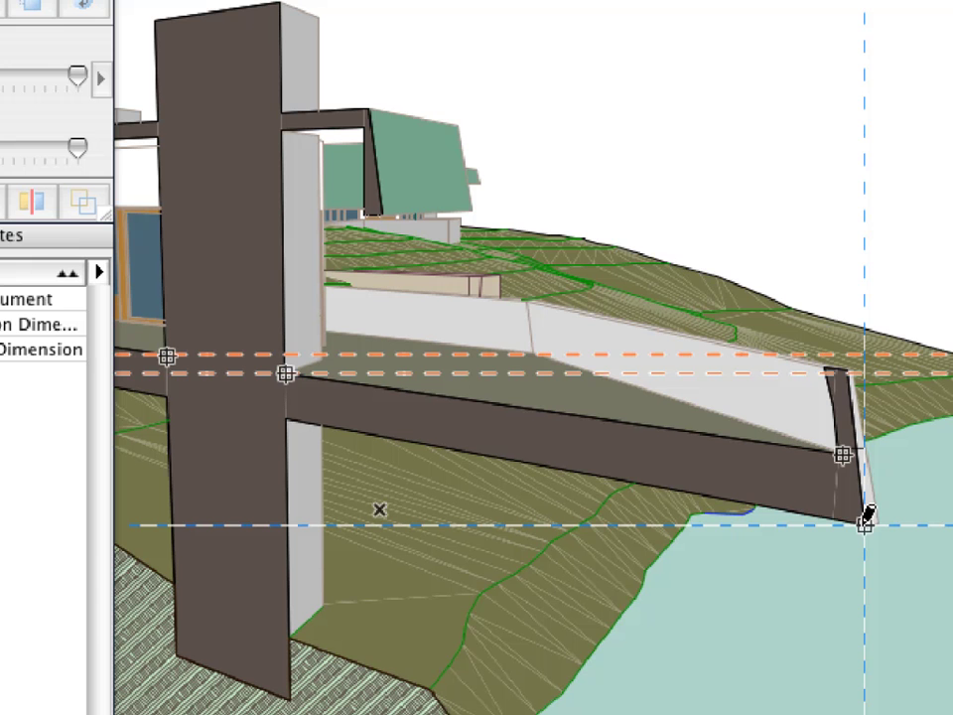
{"action": "right_click", "coordinate": [463, 66]}
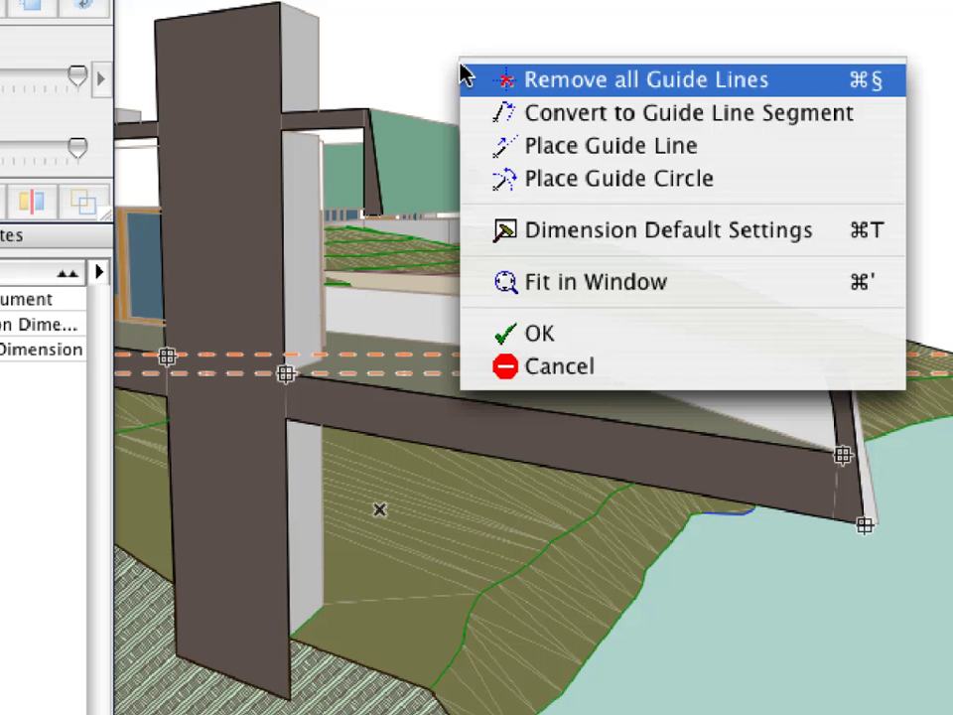
Step: Place the dimension chain beside the section: 71'-2 1/2", 8'-9 1/2", 25'-7 1/16", 11 1/4"
{"action": "left_click", "coordinate": [615, 335]}
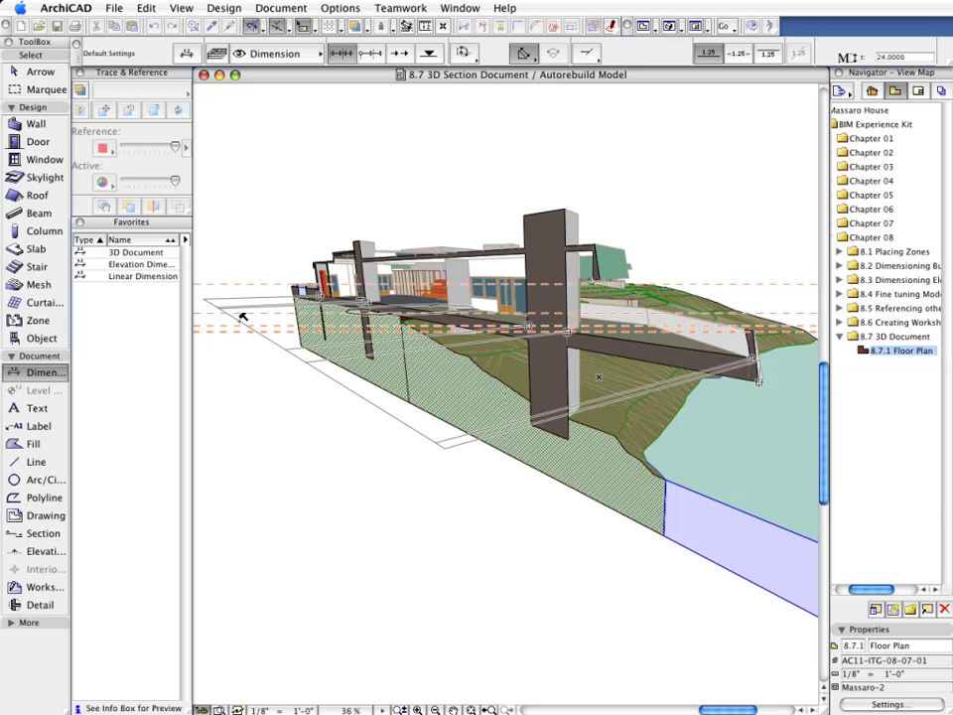
{"action": "left_click", "coordinate": [266, 340]}
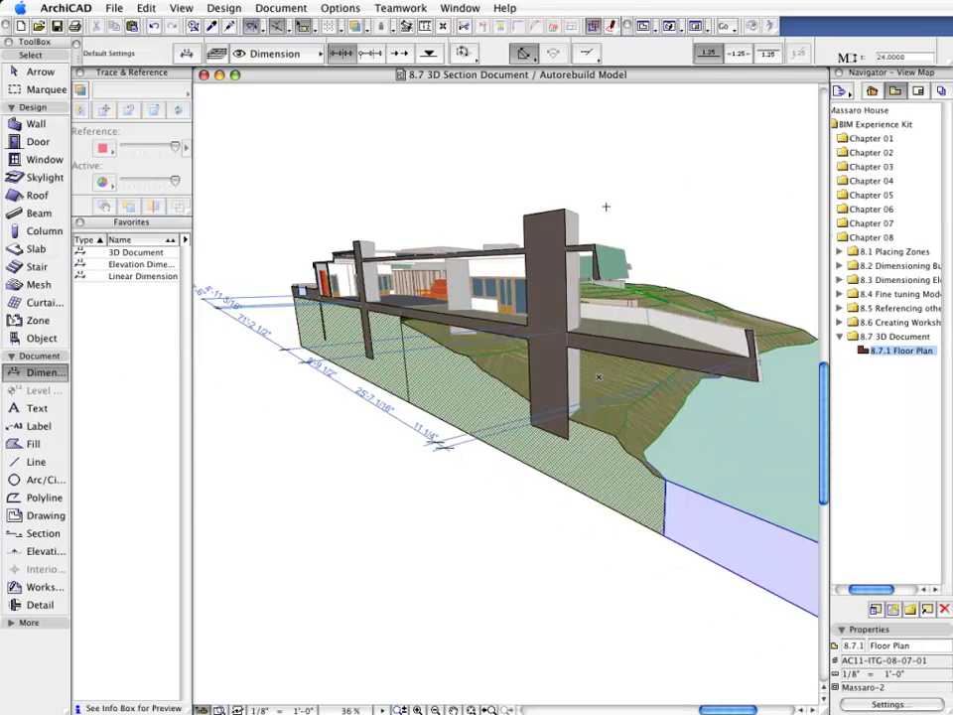
Step: Dimension the central pillar vertically, giving heights like 4'-4", 8", 10'-0" and 2'-0"
{"action": "scroll", "coordinate": [530, 351], "scroll_direction": "up", "scroll_amount": 5}
{"action": "scroll", "coordinate": [531, 352], "scroll_direction": "up", "scroll_amount": 2}
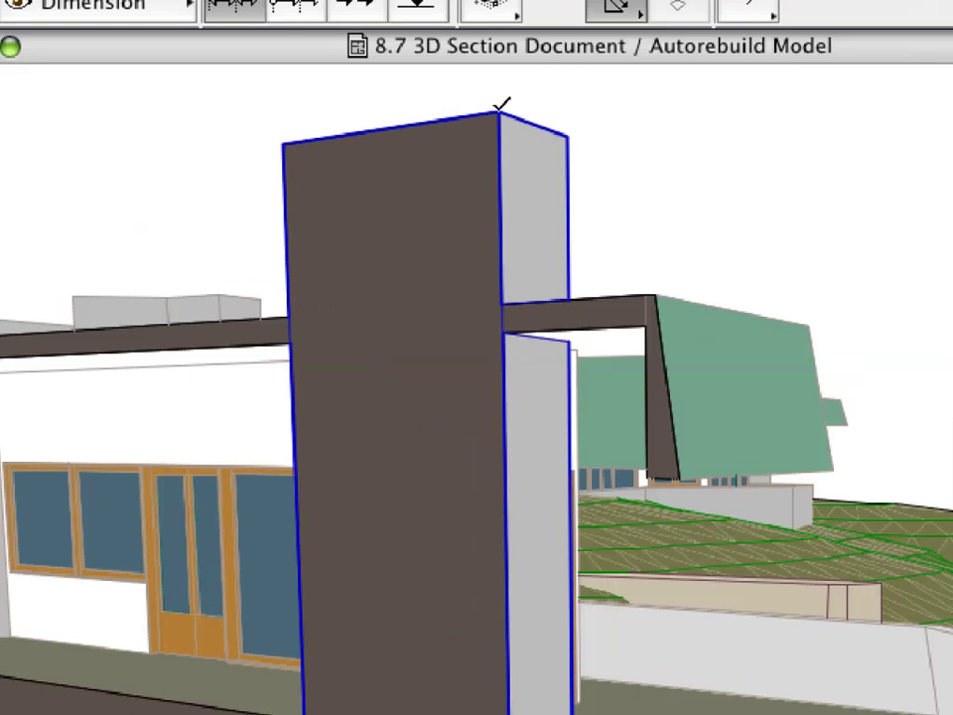
{"action": "left_click", "coordinate": [499, 112]}
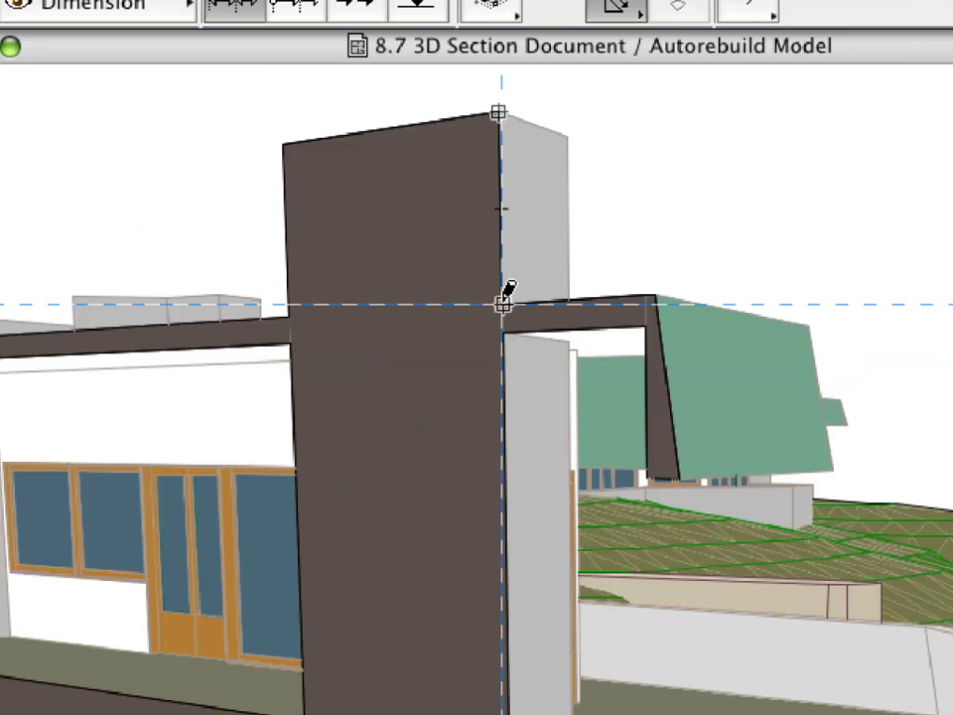
{"action": "left_click", "coordinate": [504, 304]}
{"action": "left_click", "coordinate": [504, 334]}
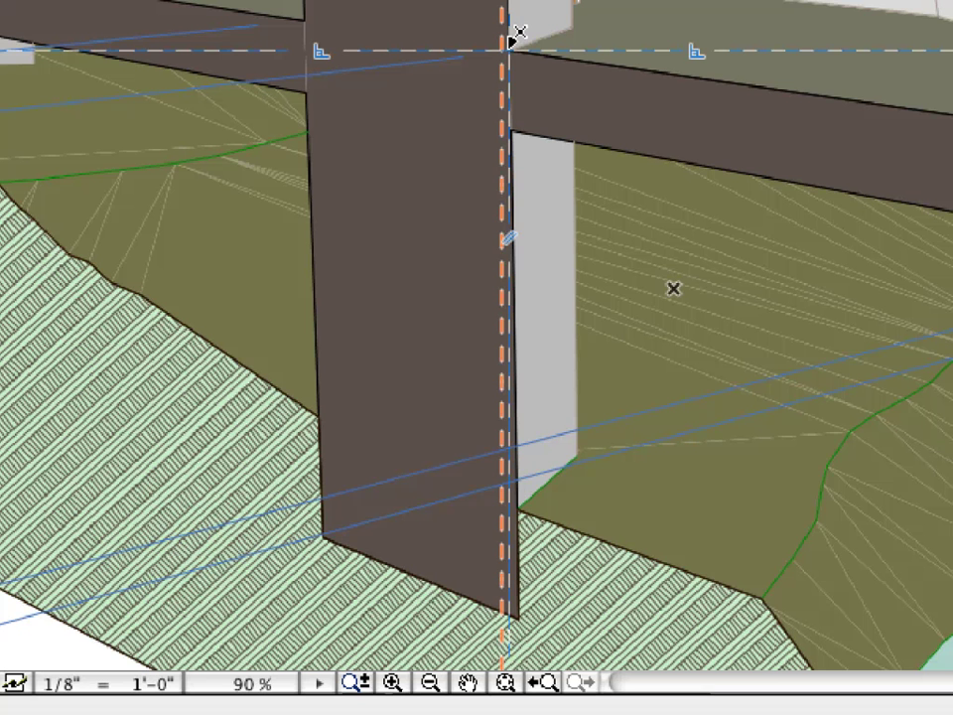
{"action": "left_click", "coordinate": [509, 53]}
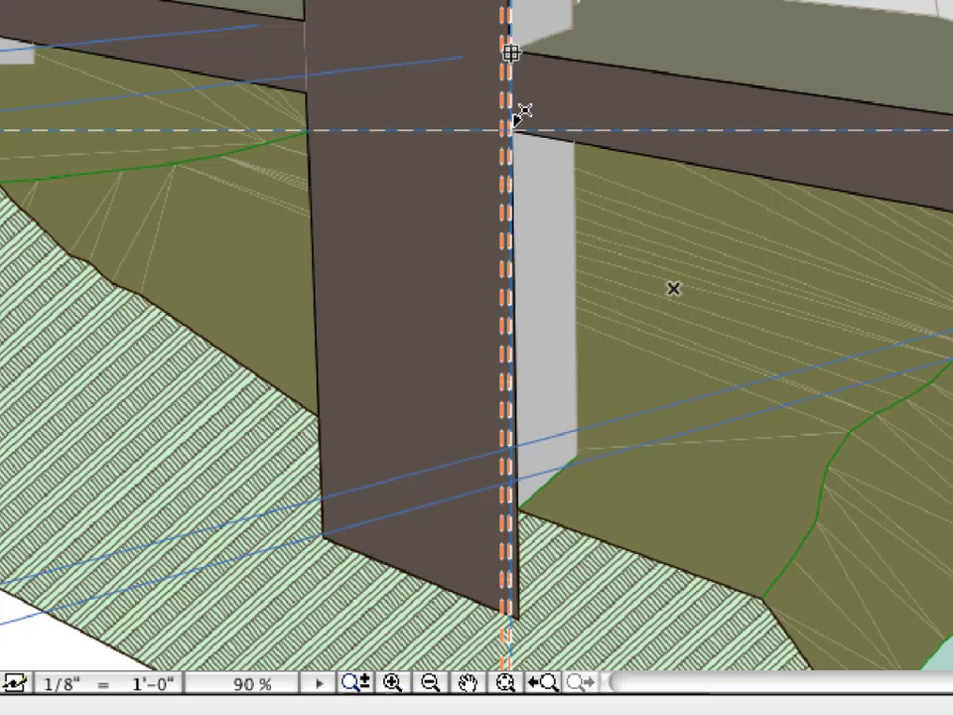
{"action": "right_click", "coordinate": [400, 179]}
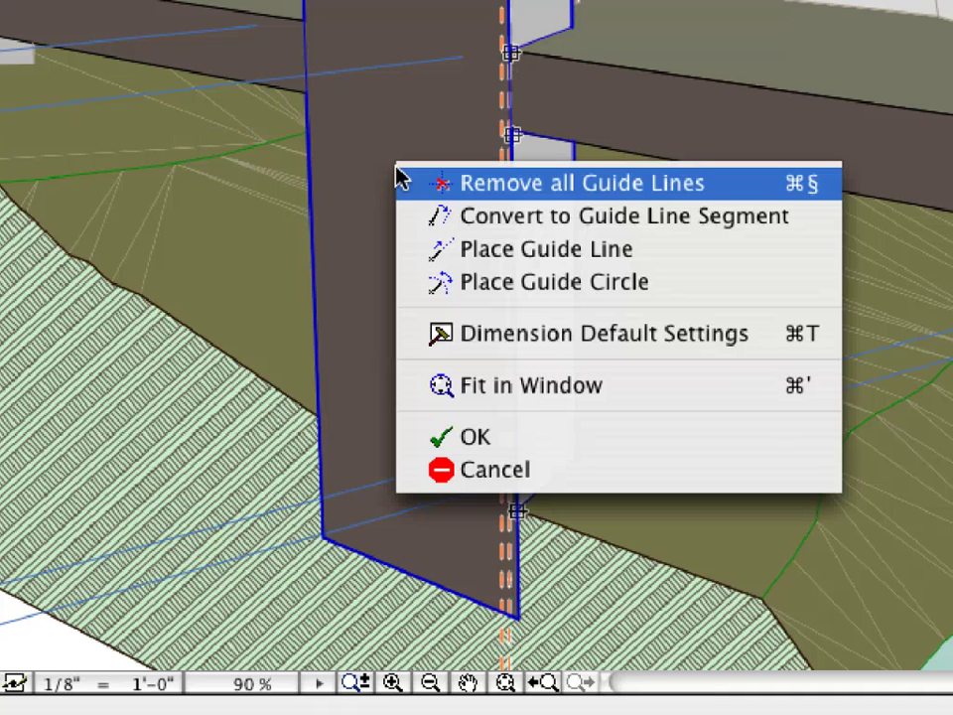
{"action": "left_click", "coordinate": [608, 444]}
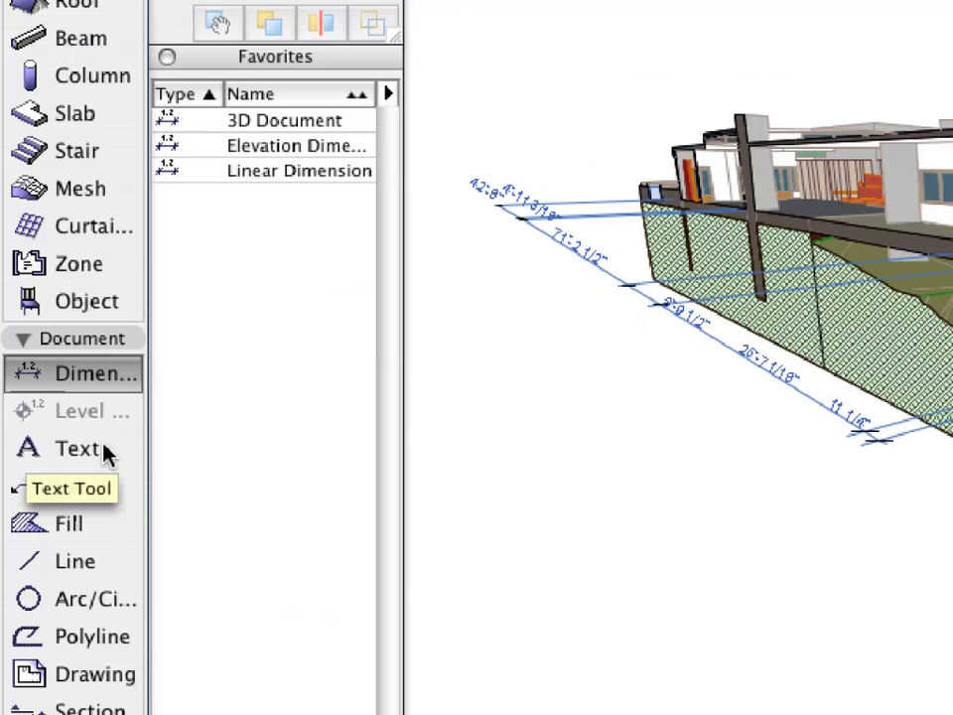
Step: Place the text 'Lake Mahopac' on the lake using the saved text preset
{"action": "left_click", "coordinate": [51, 409]}
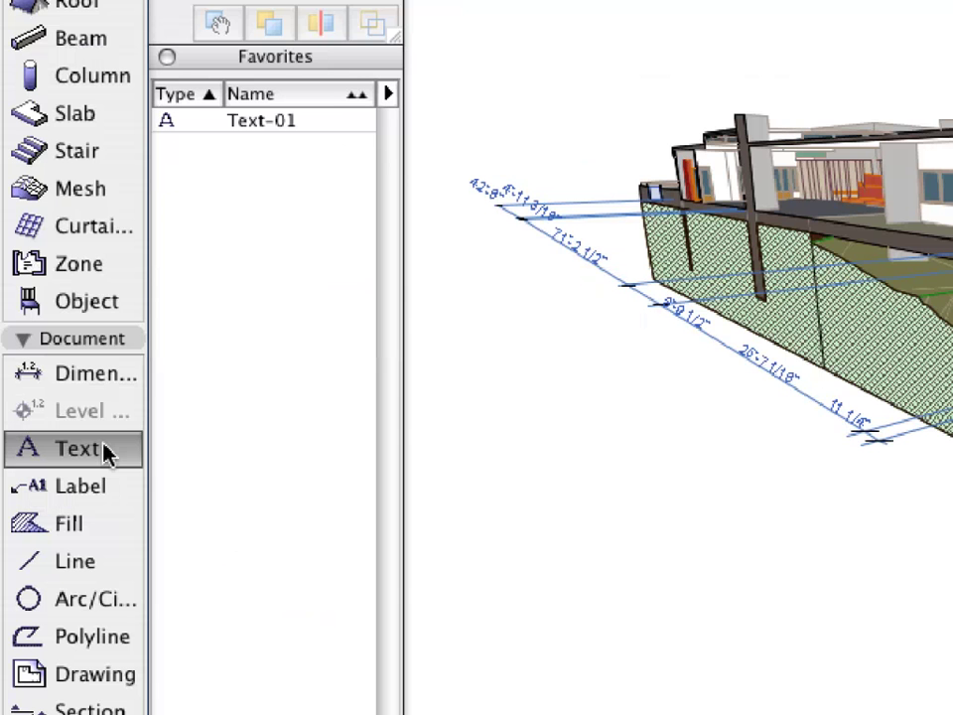
{"action": "left_click", "coordinate": [298, 121]}
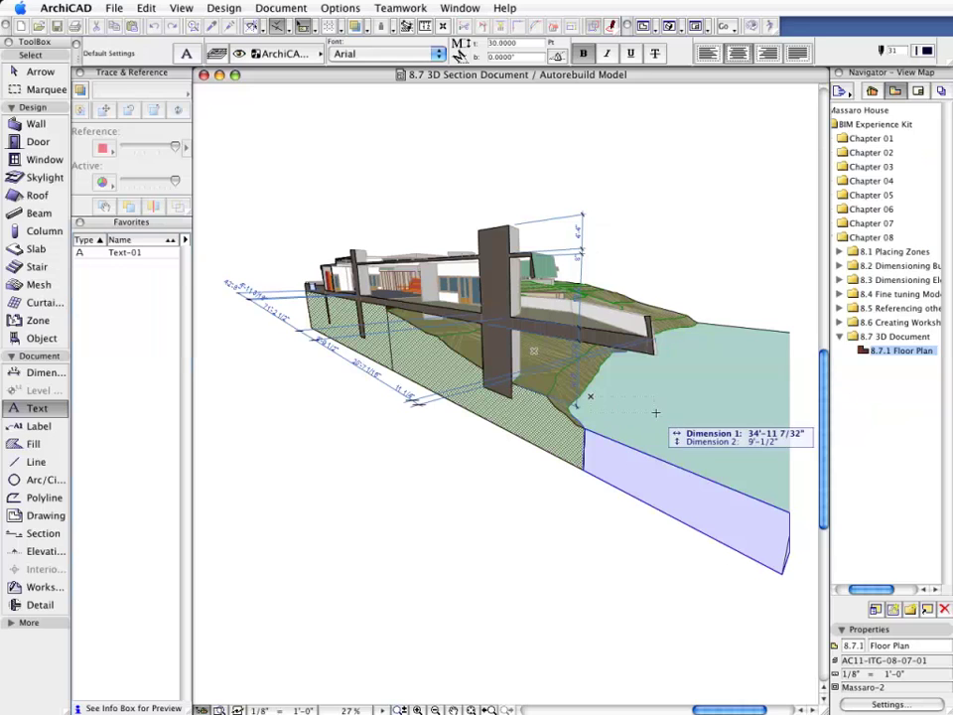
{"action": "left_click", "coordinate": [654, 409]}
{"action": "type", "text": "Lake Ma"}
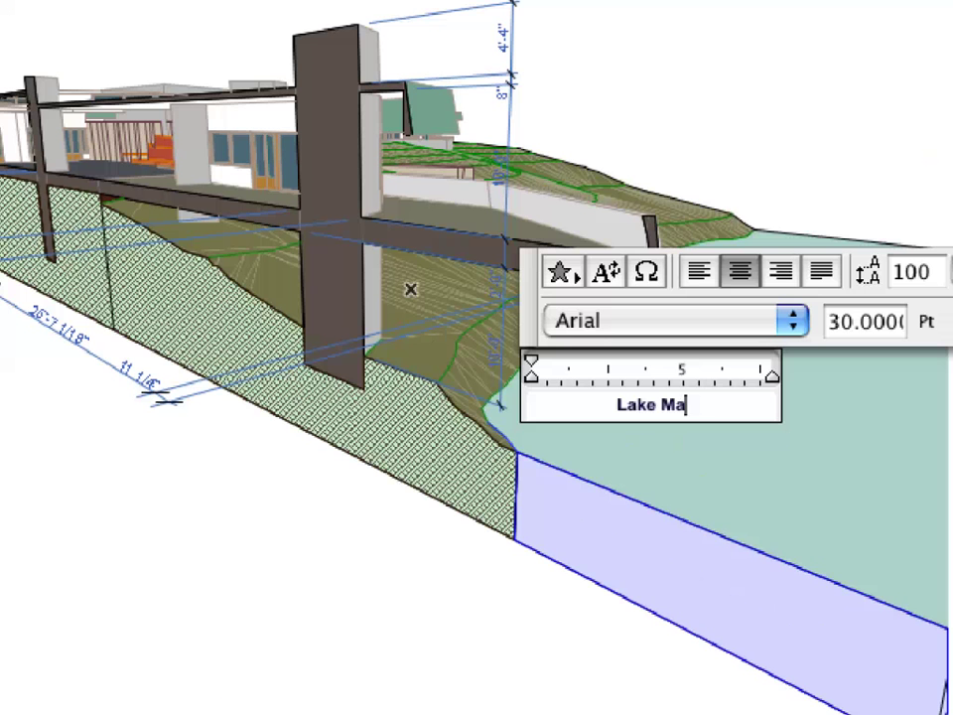
{"action": "type", "text": "hopac"}
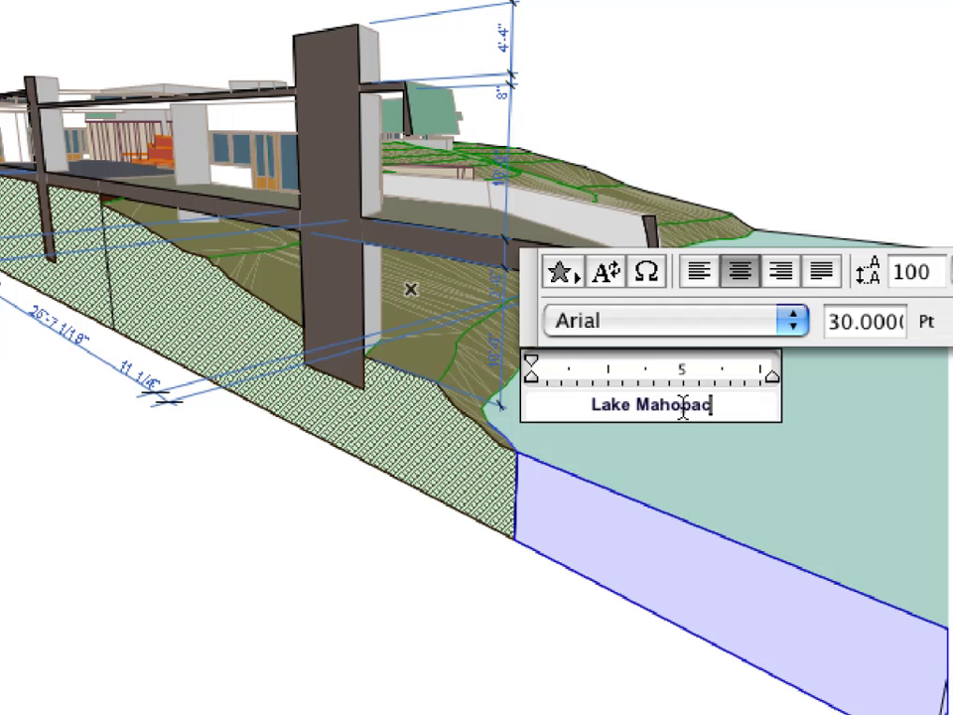
{"action": "left_click_drag", "start_coordinate": [719, 407], "coordinate": [585, 411]}
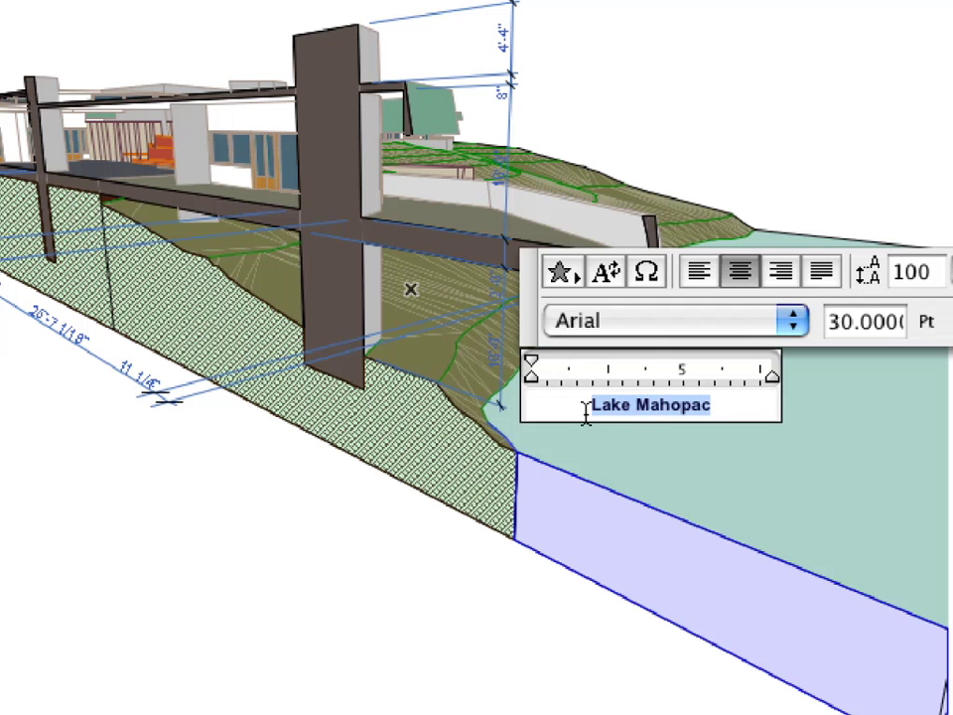
{"action": "left_click", "coordinate": [632, 453]}
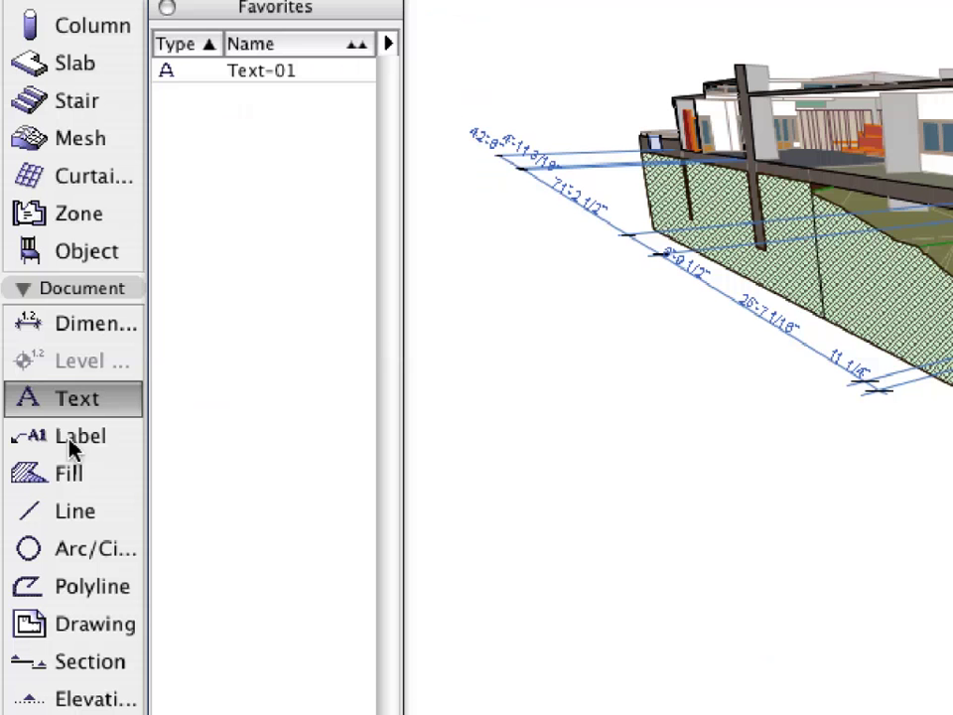
Step: Add a 'Reinforced Concrete Slab' label pointing at the cantilevered slab
{"action": "left_click", "coordinate": [82, 443]}
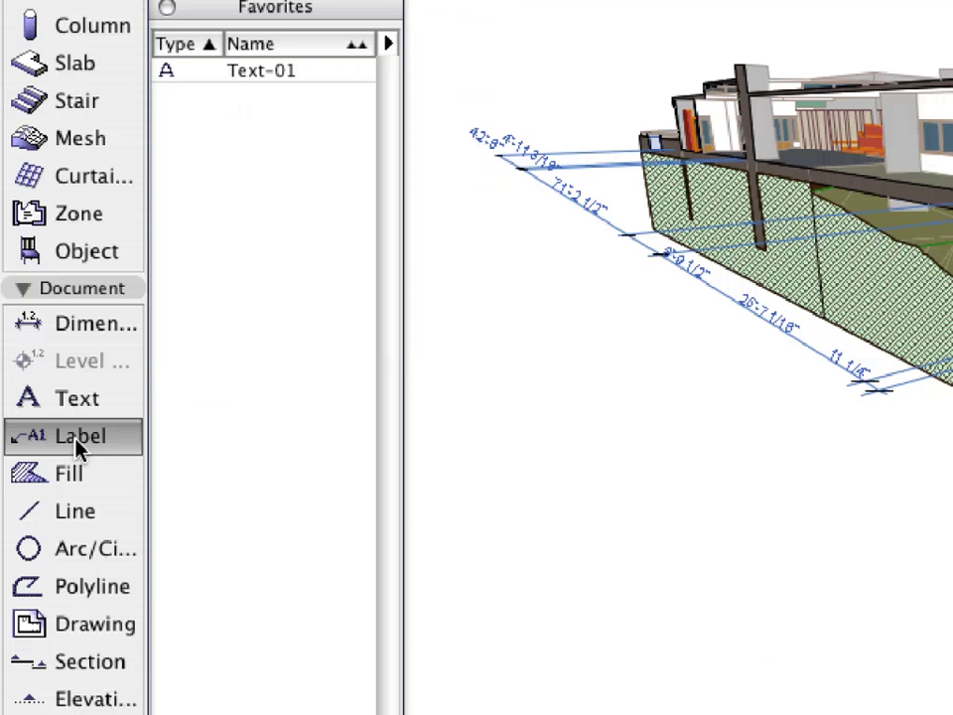
{"action": "left_click", "coordinate": [316, 71]}
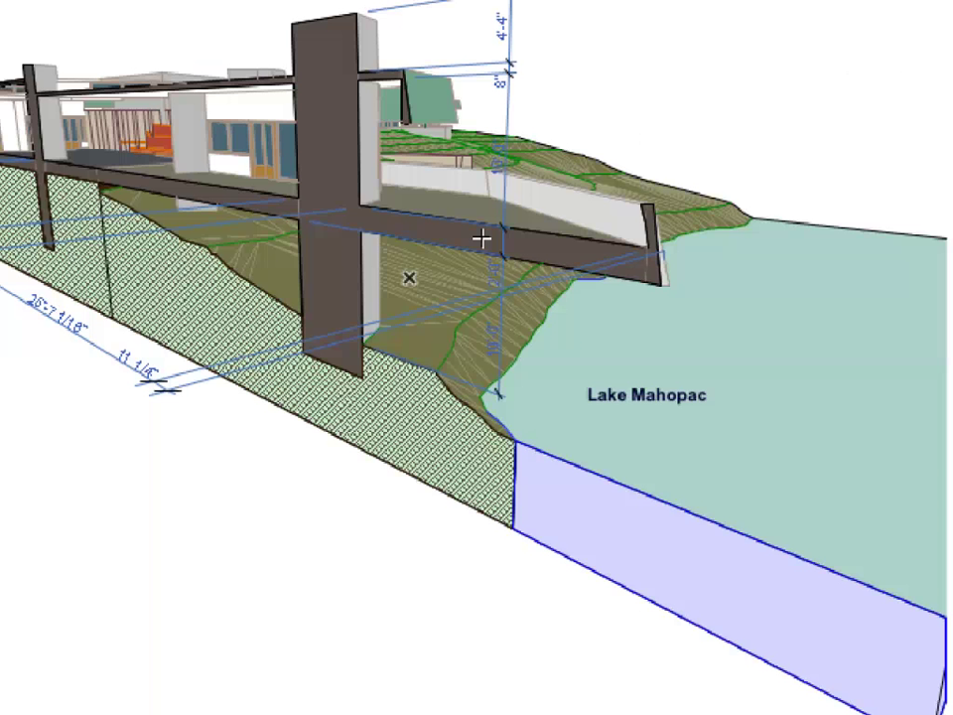
{"action": "left_click", "coordinate": [952, 239]}
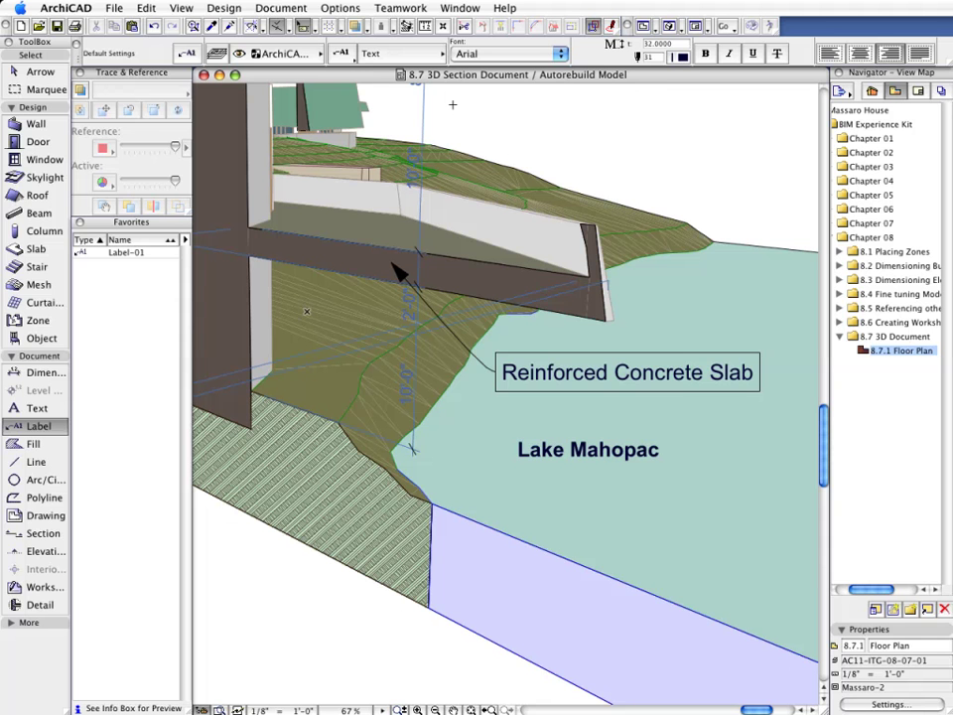
Step: Open the document's 3D source model, then orbit and zoom to a higher, rotated view nearer the slab
{"action": "right_click", "coordinate": [453, 104]}
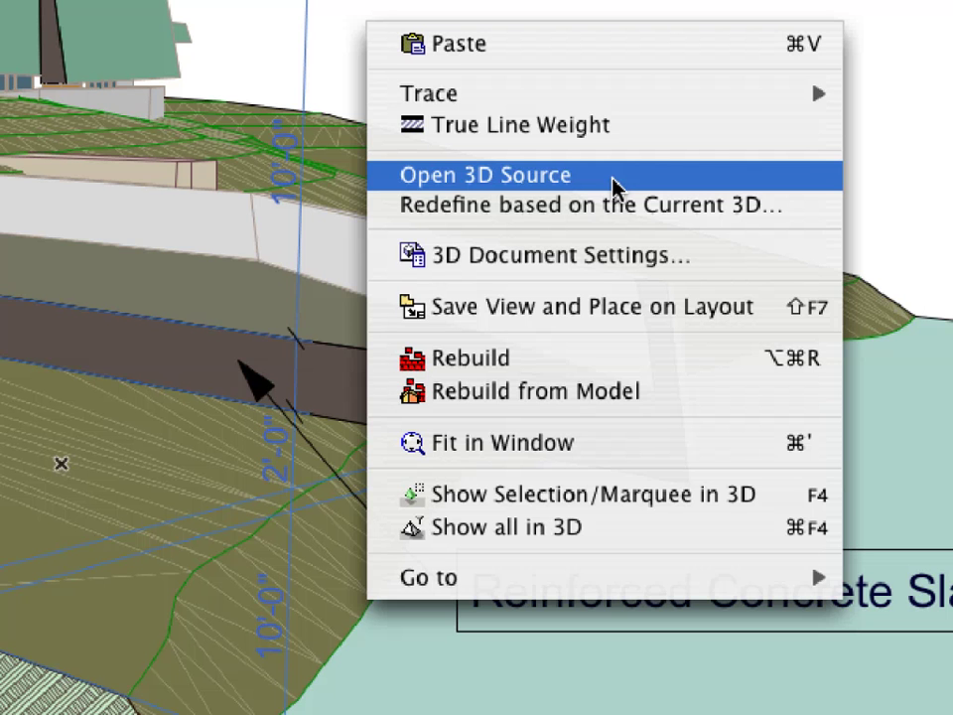
{"action": "left_click", "coordinate": [614, 186]}
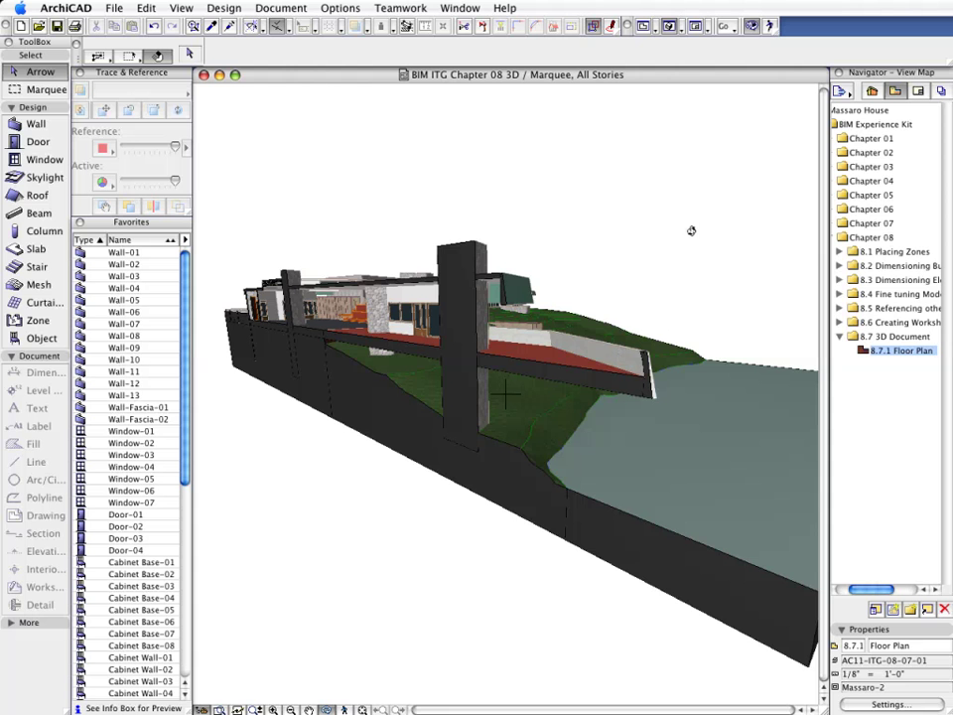
{"action": "left_click_drag", "start_coordinate": [692, 229], "coordinate": [669, 270]}
{"action": "scroll", "coordinate": [539, 450], "scroll_direction": "up", "scroll_amount": 3}
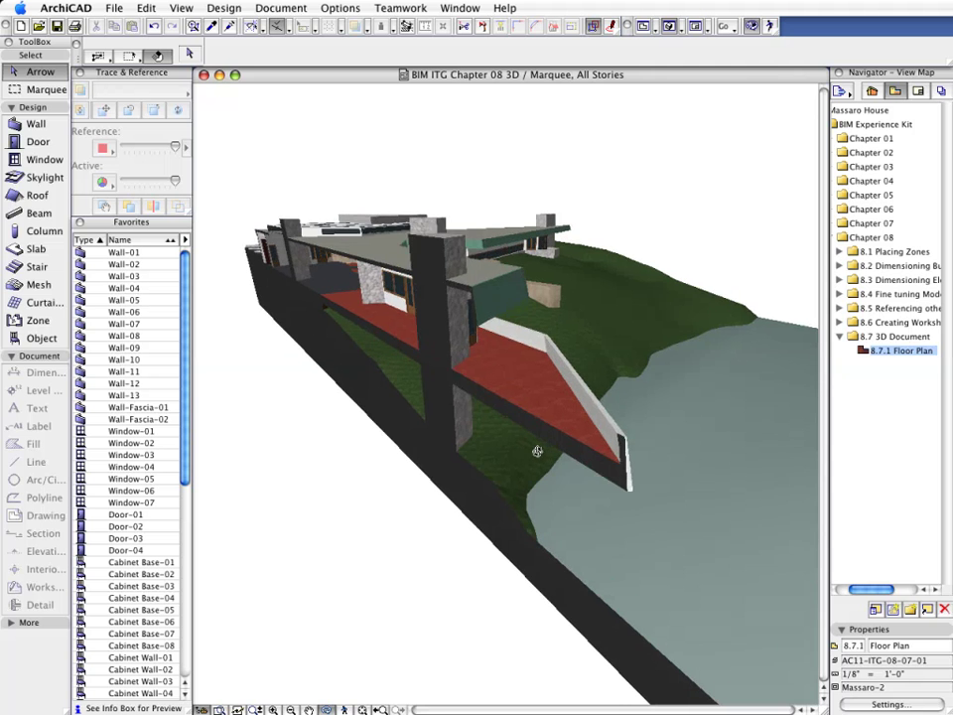
{"action": "scroll", "coordinate": [538, 452], "scroll_direction": "up", "scroll_amount": 2}
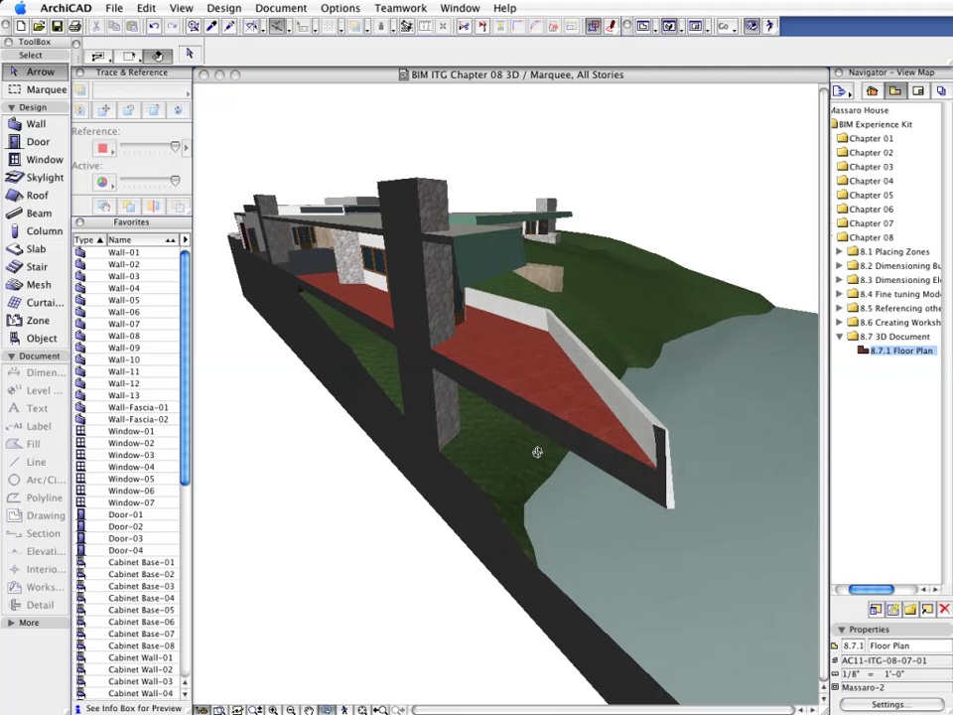
Step: Redefine the 8.7 3D Section Document with the current 3D view and accept the irreversible change
{"action": "right_click", "coordinate": [520, 139]}
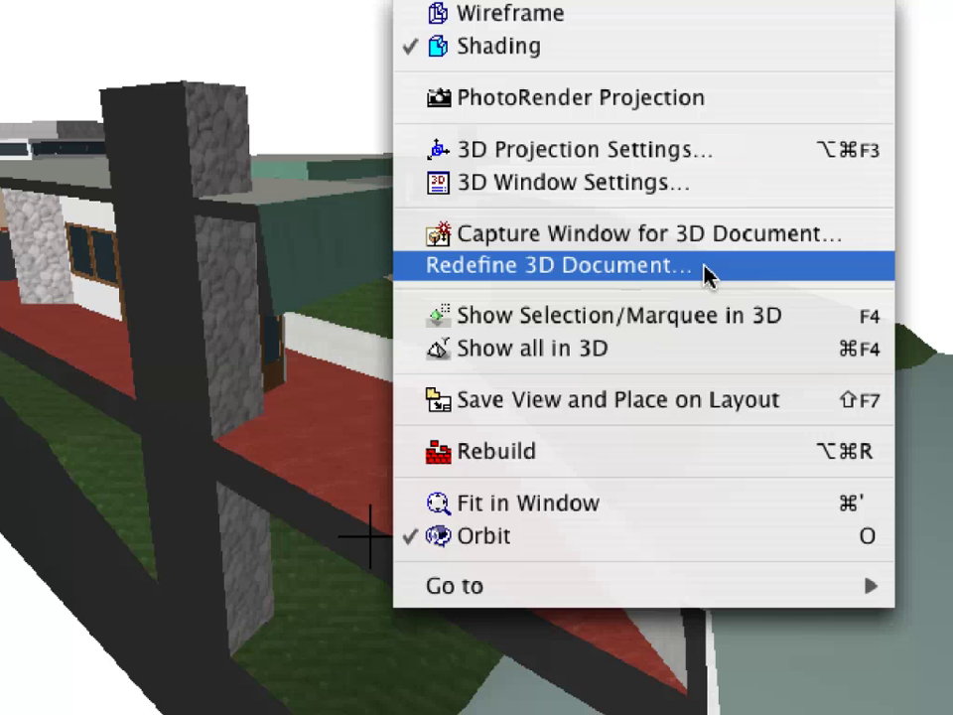
{"action": "left_click", "coordinate": [710, 275]}
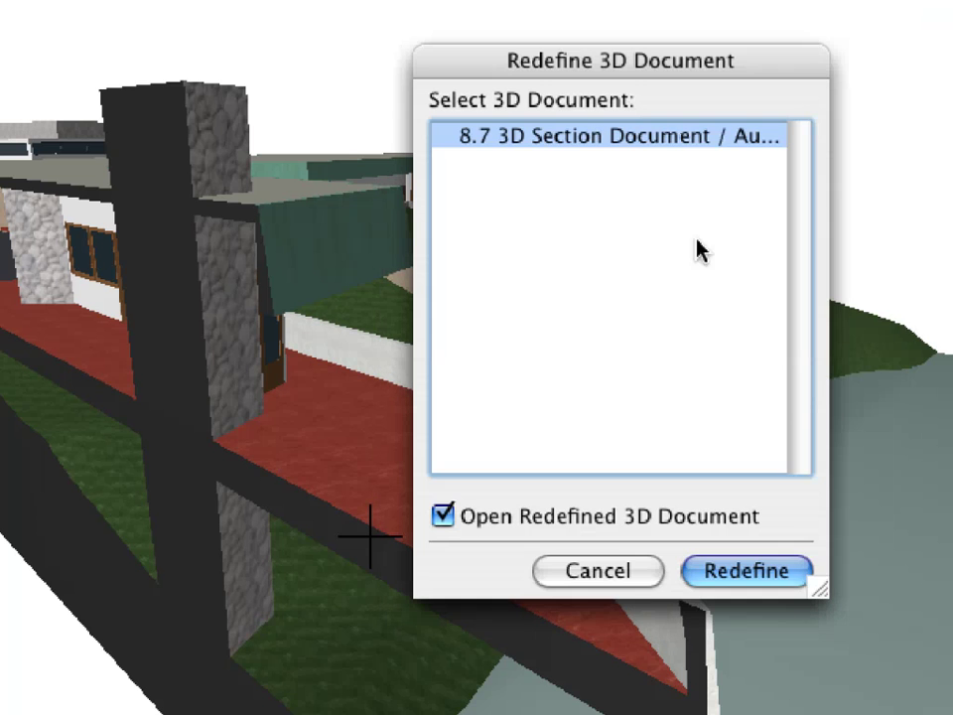
{"action": "left_click", "coordinate": [801, 577]}
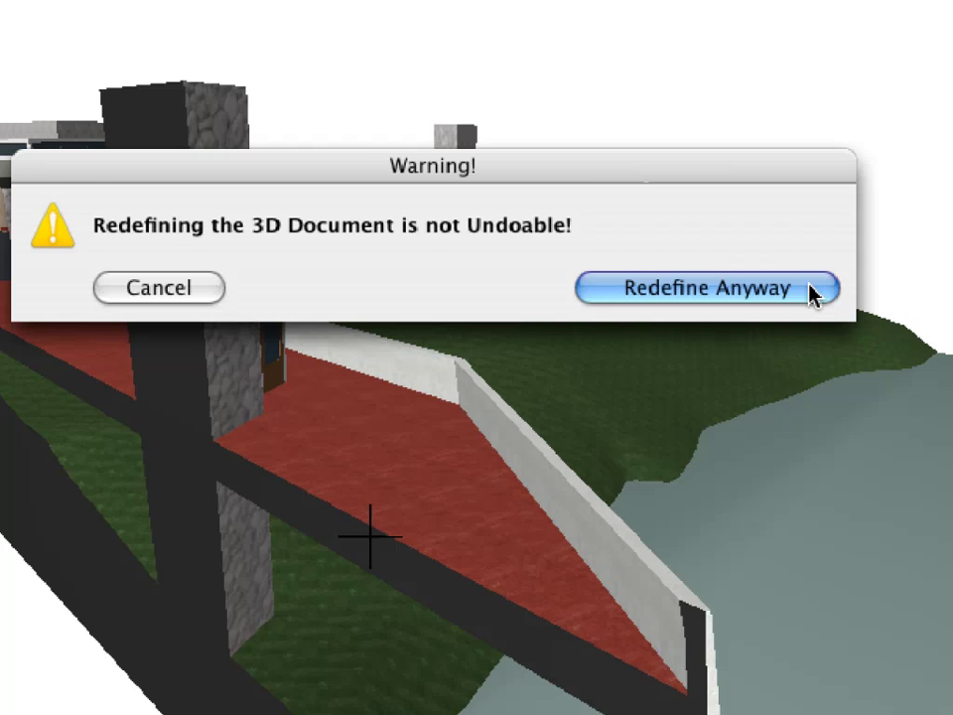
{"action": "left_click", "coordinate": [809, 290]}
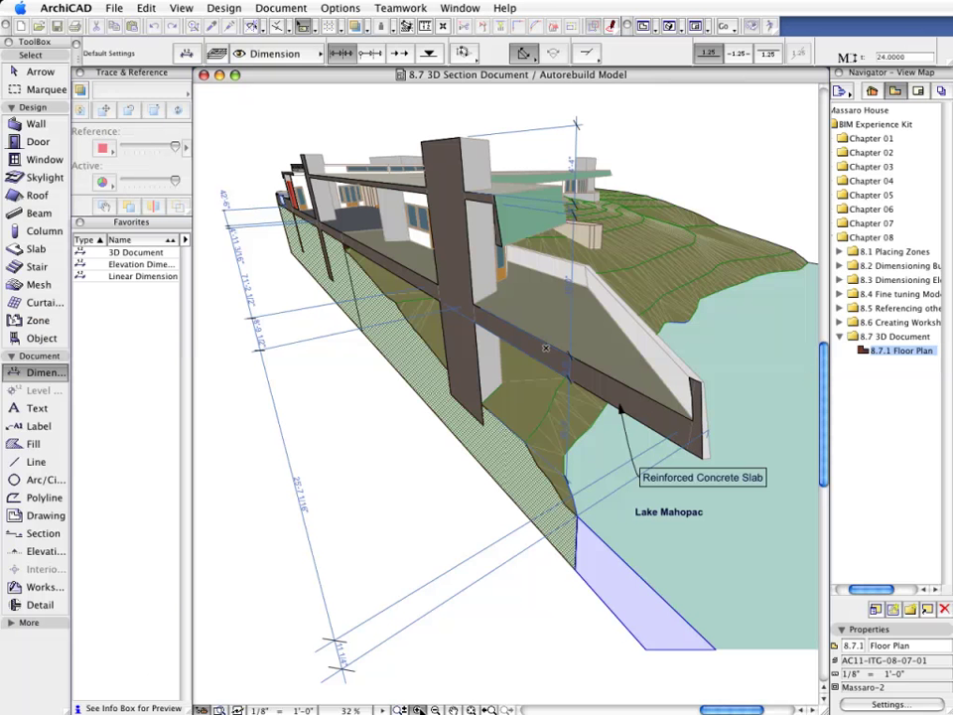
Step: Zoom to a rectangle framing the Reinforced Concrete Slab label and the Lake Mahopac text
{"action": "left_click", "coordinate": [520, 314]}
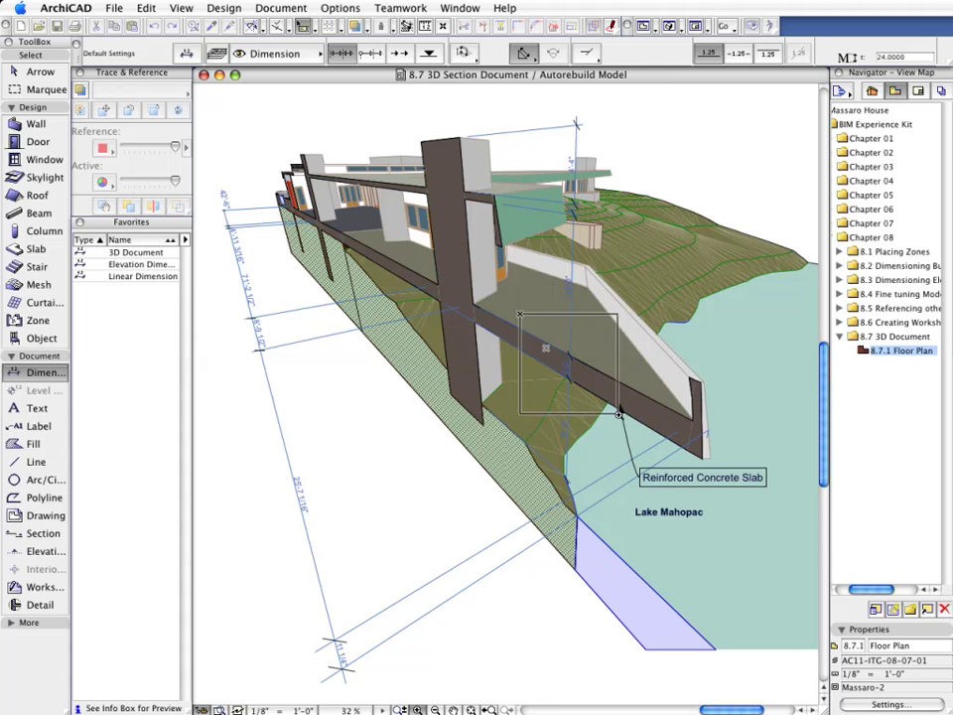
{"action": "left_click", "coordinate": [792, 557]}
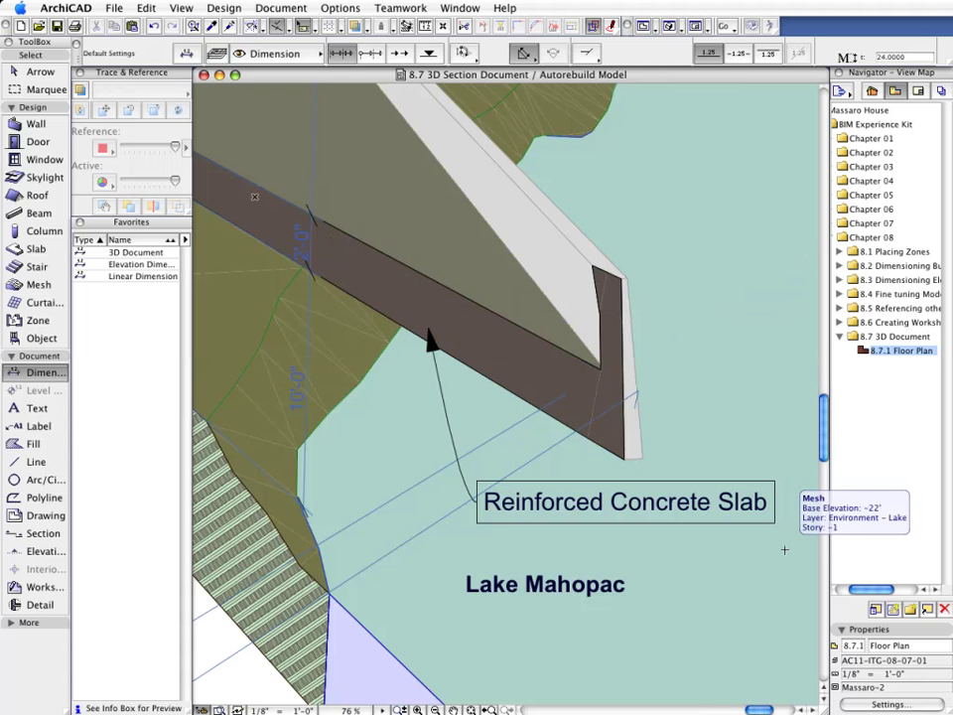